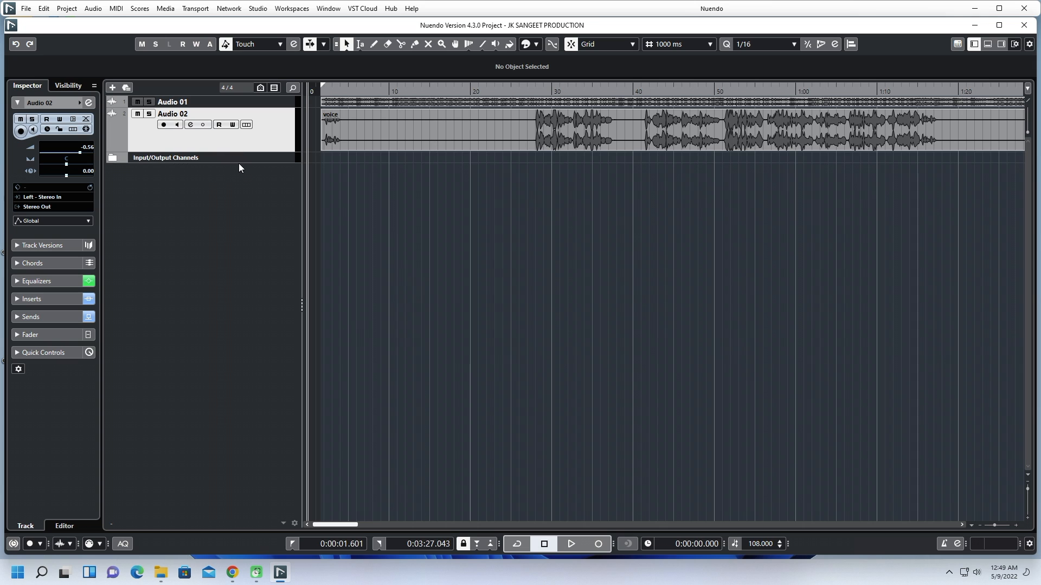
left_click(241, 158)
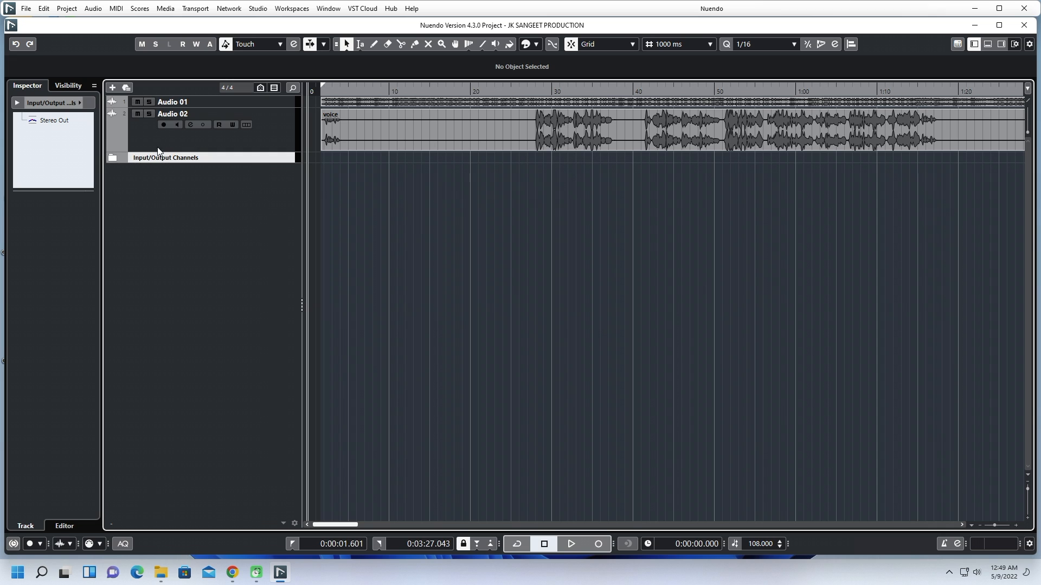
right_click(142, 136)
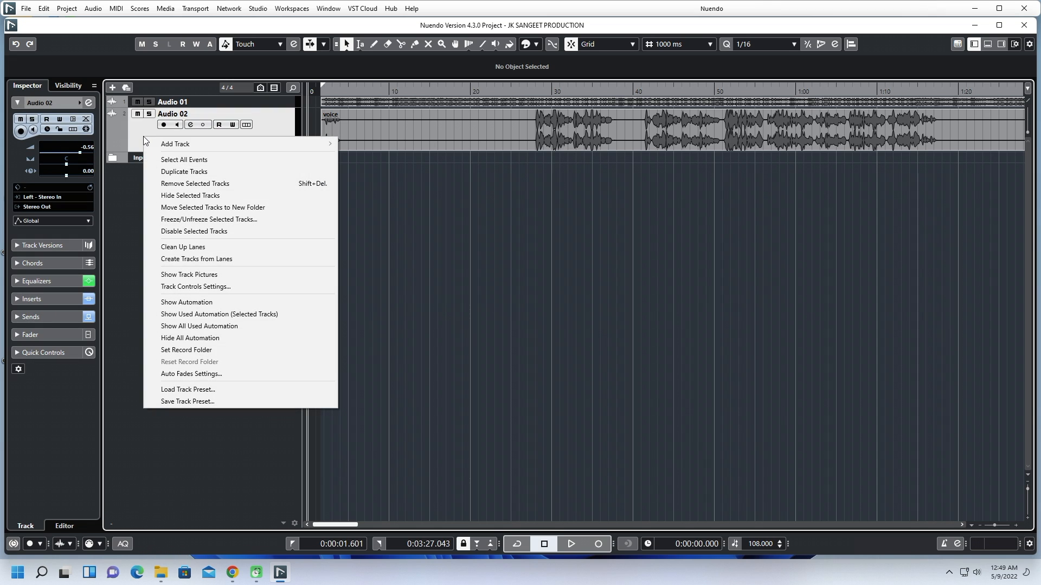
left_click(131, 204)
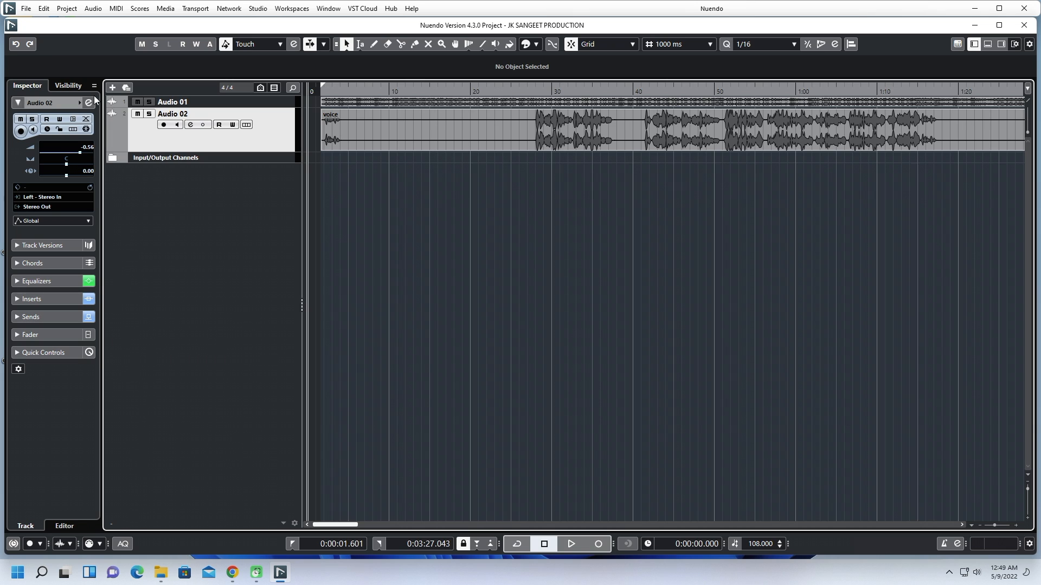
Open the settings for adding a track and review the channel configuration and audio output choices for an audio track
left_click(112, 87)
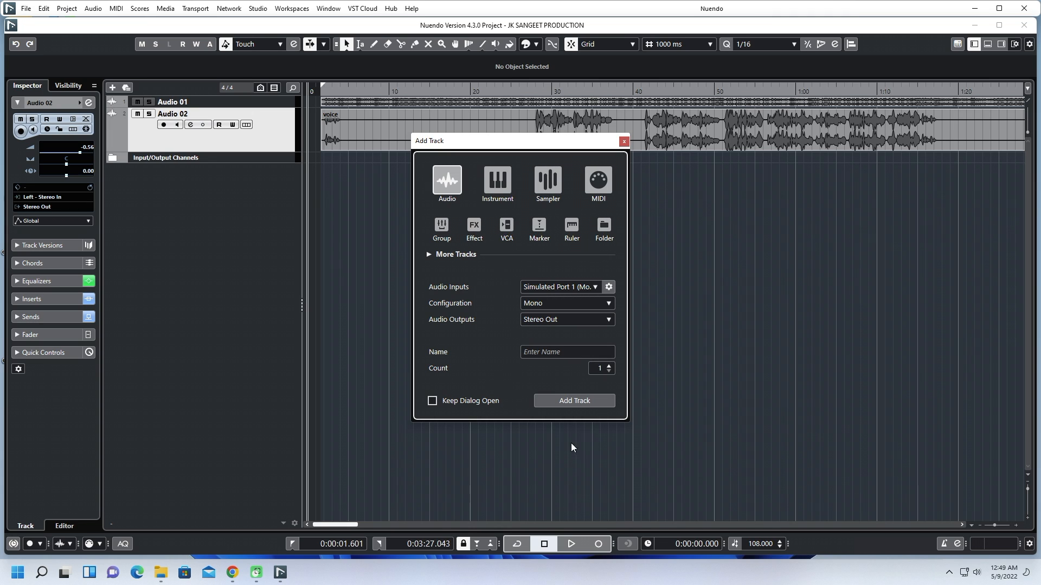
left_click(609, 304)
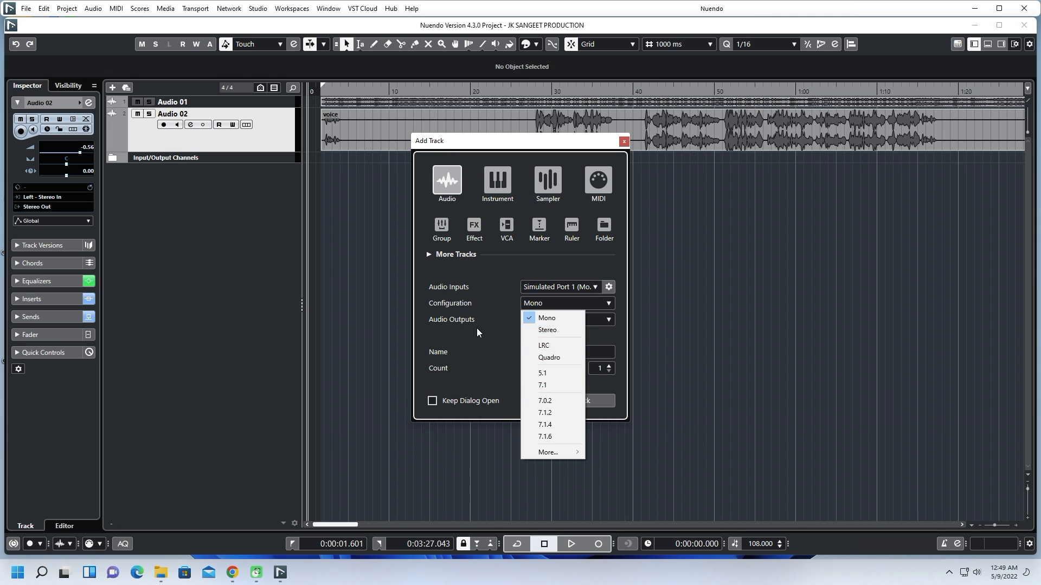
left_click(503, 332)
left_click(588, 318)
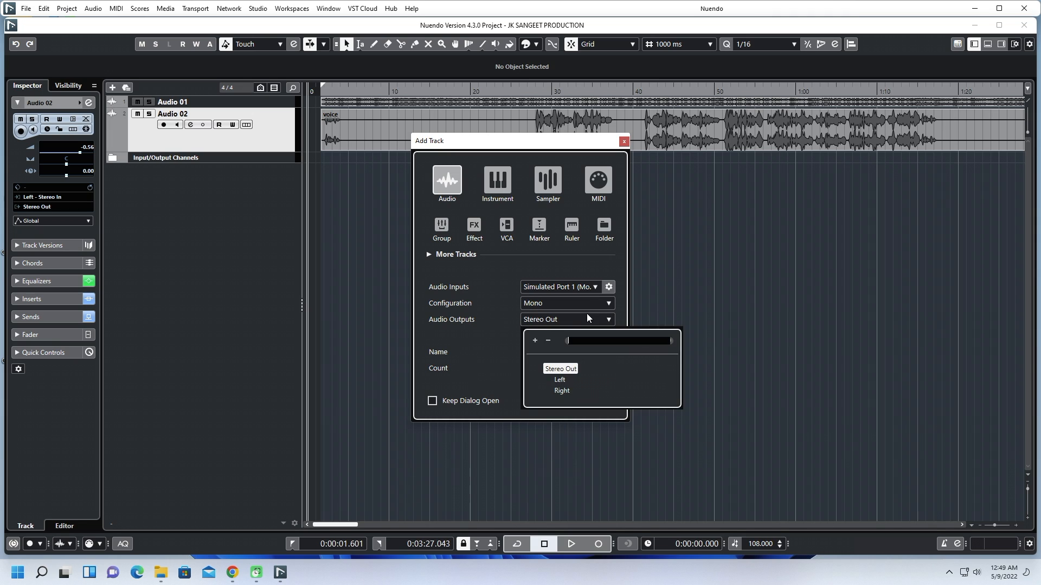
left_click(480, 335)
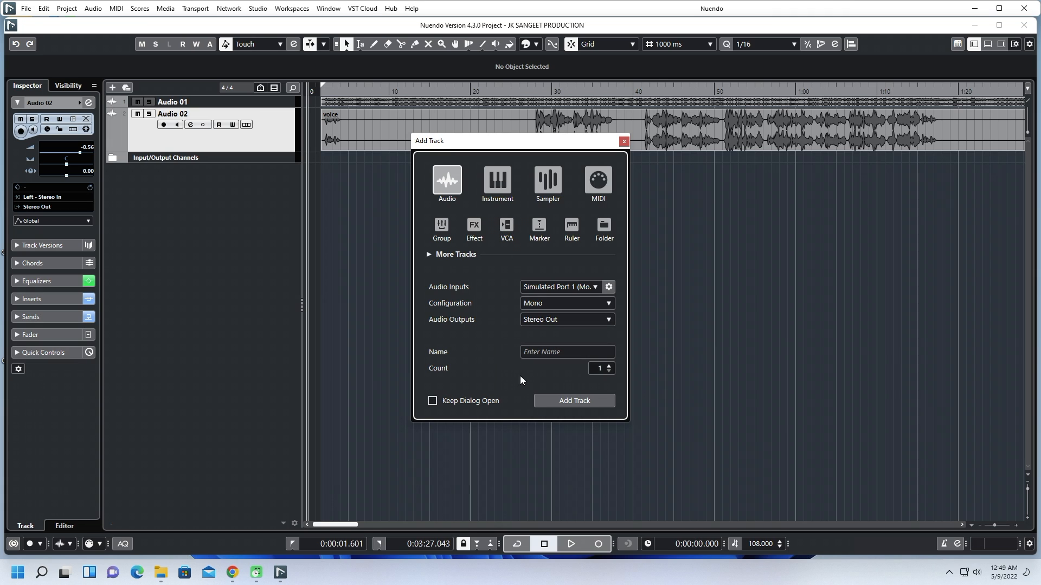
Examine the options for new instrument and sampler tracks, including the choice of VST instrument
left_click(501, 185)
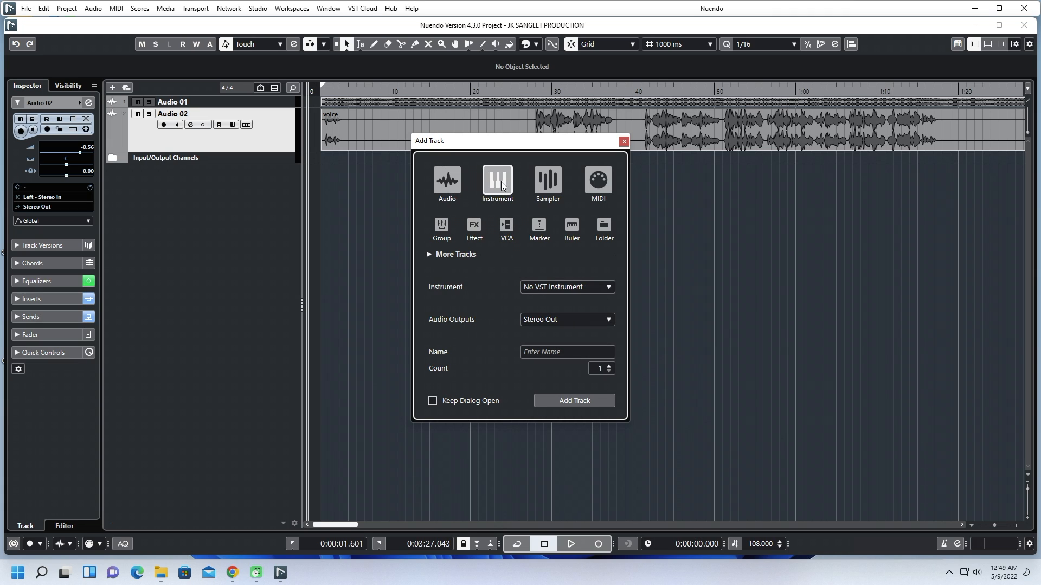
left_click(548, 191)
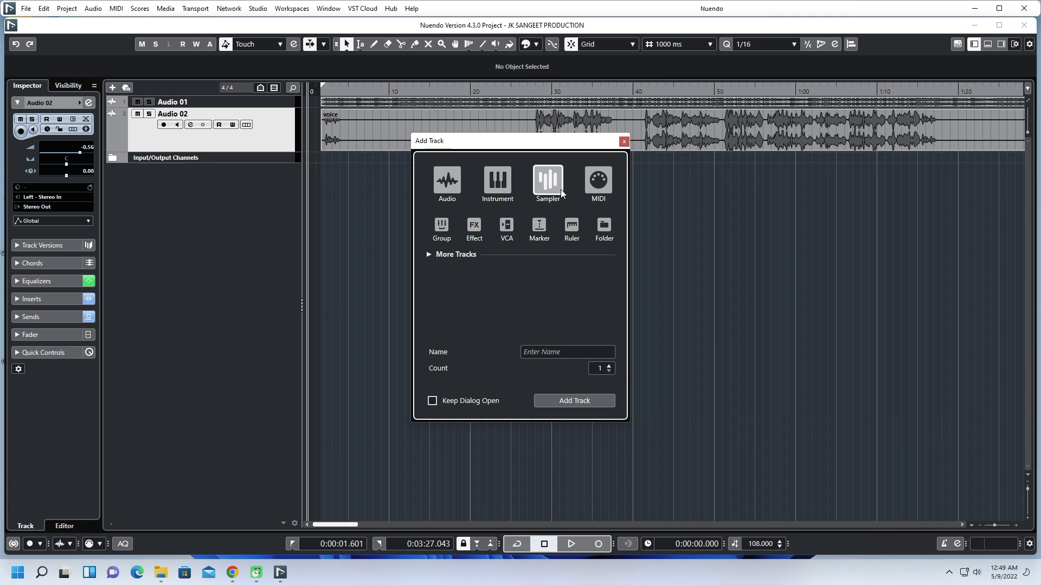
left_click(493, 189)
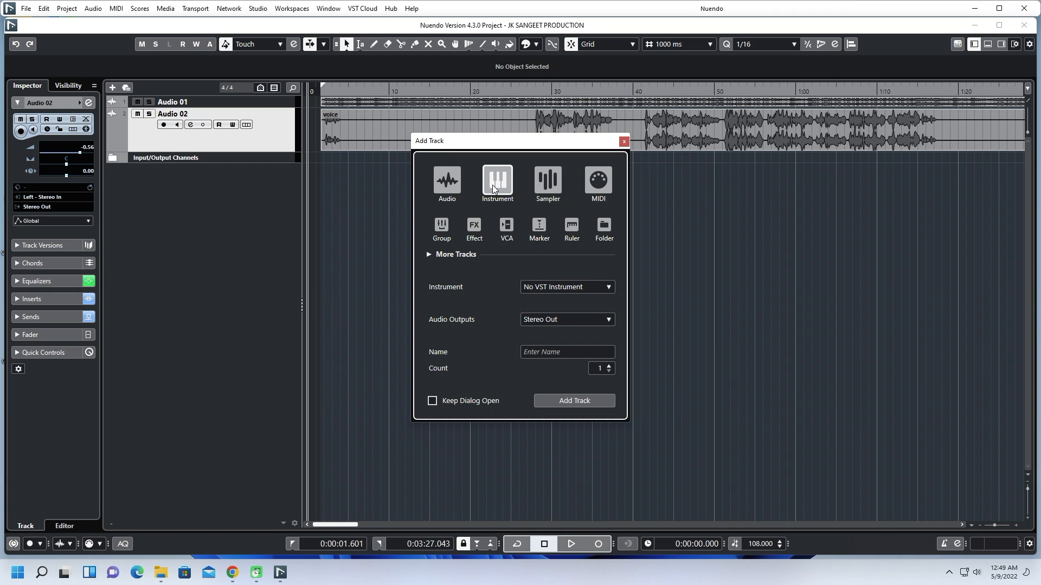
left_click(561, 289)
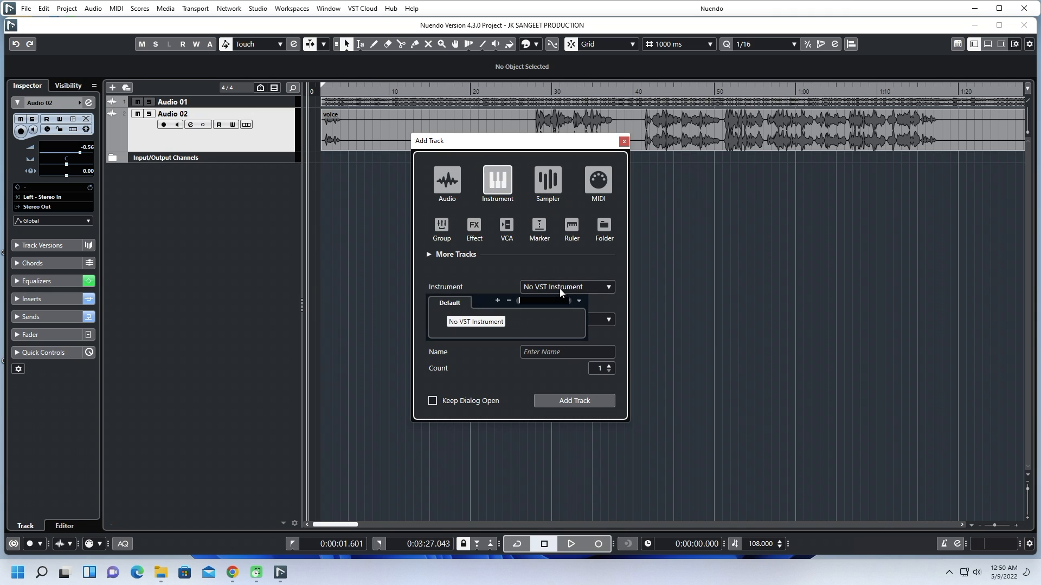
left_click(486, 271)
Examine the options for group, effect, VCA and marker tracks, return to audio, and close the dialog without adding a track
left_click(436, 231)
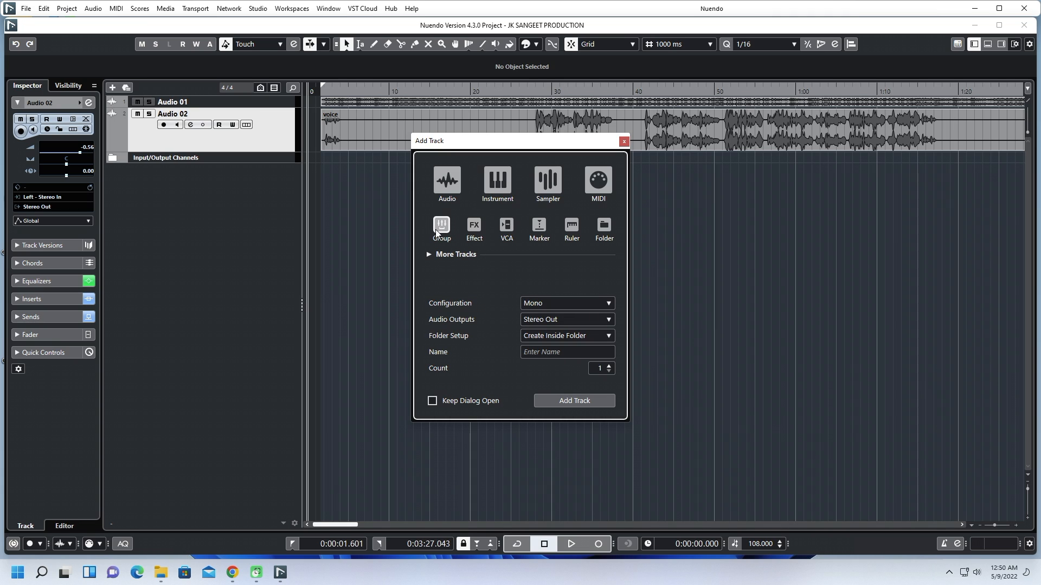
left_click(479, 233)
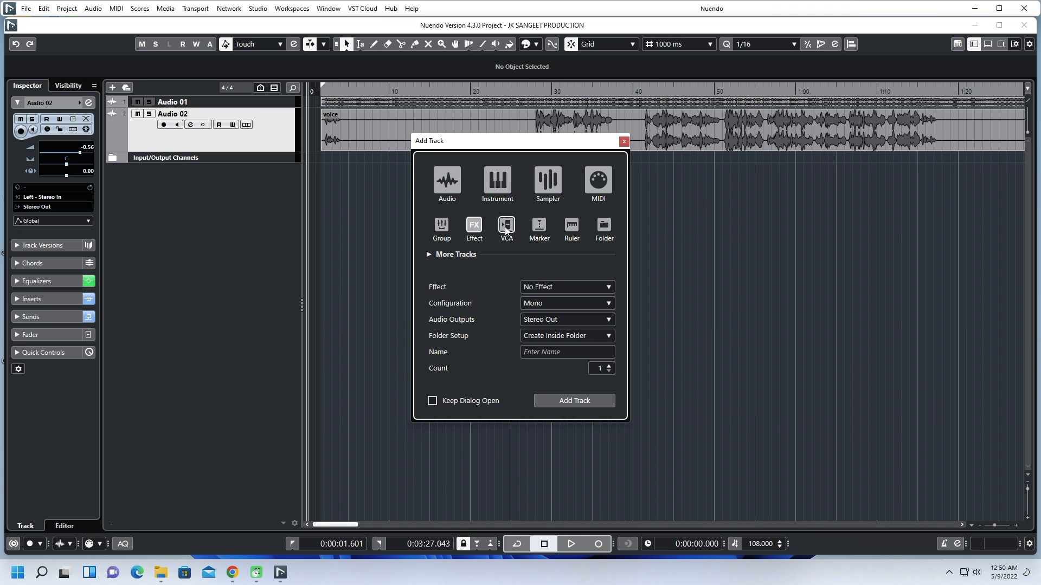
left_click(505, 229)
left_click(538, 232)
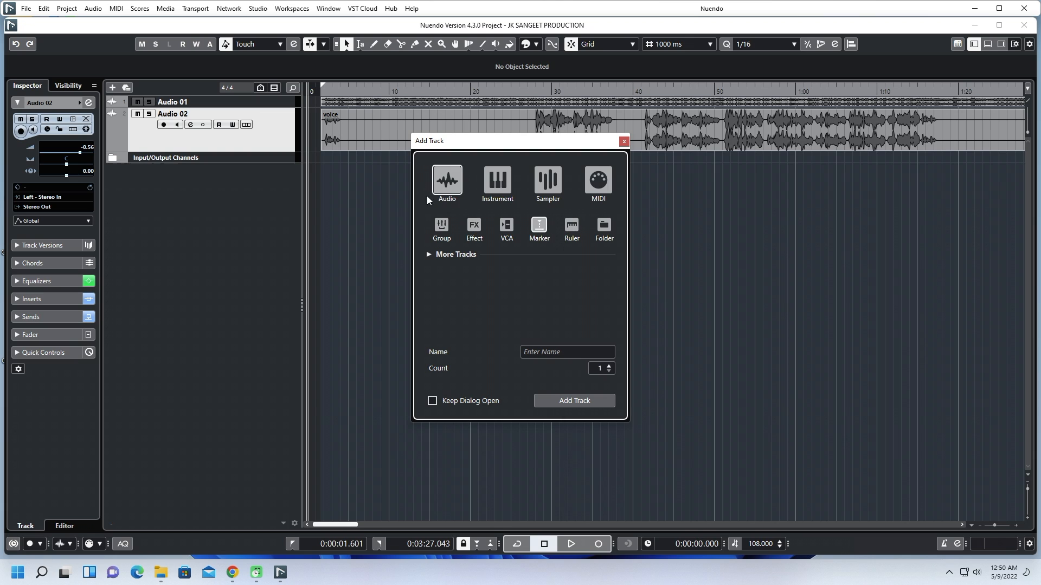
left_click(452, 190)
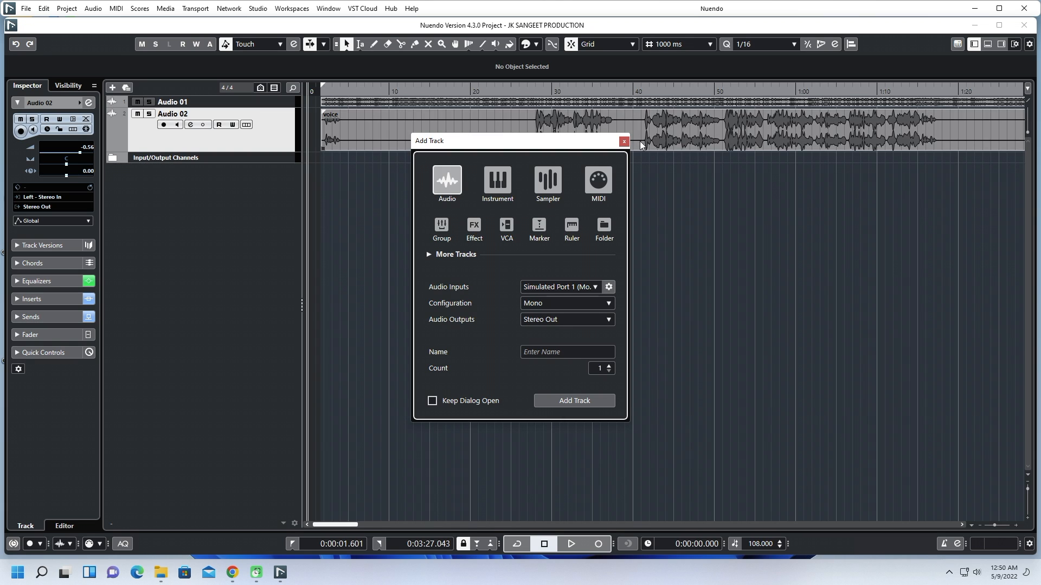
left_click(623, 142)
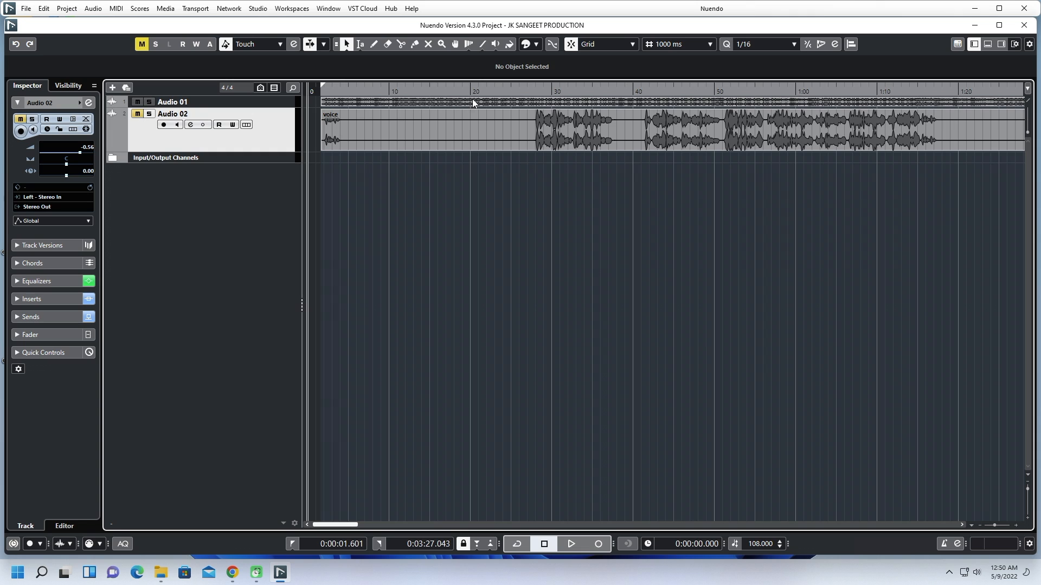
Turn on cycle mode, place the playback cursor at 27 seconds and start playback with Audio 02 muted
left_click(519, 87)
left_click(524, 91)
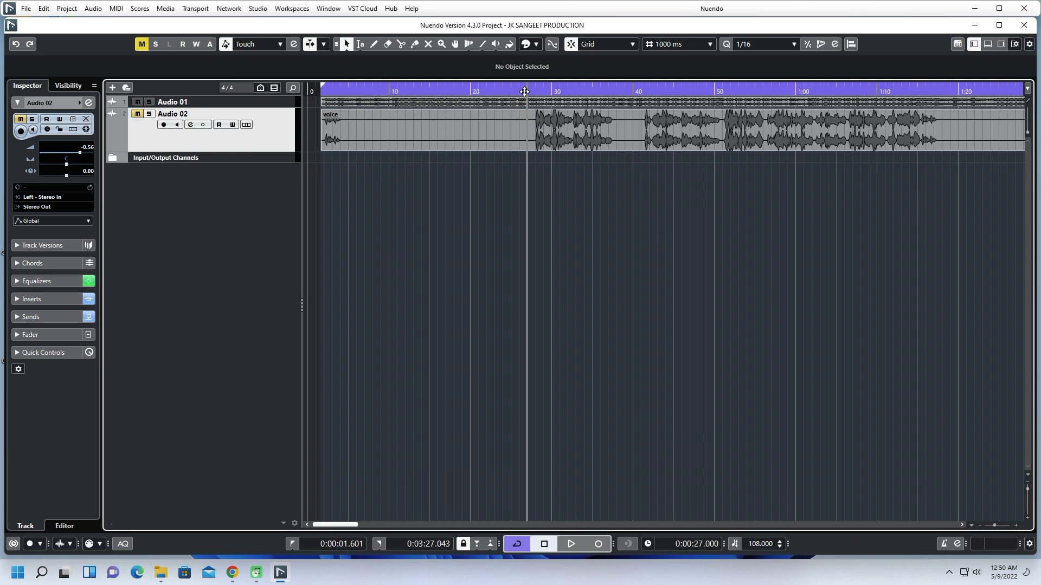
key("space")
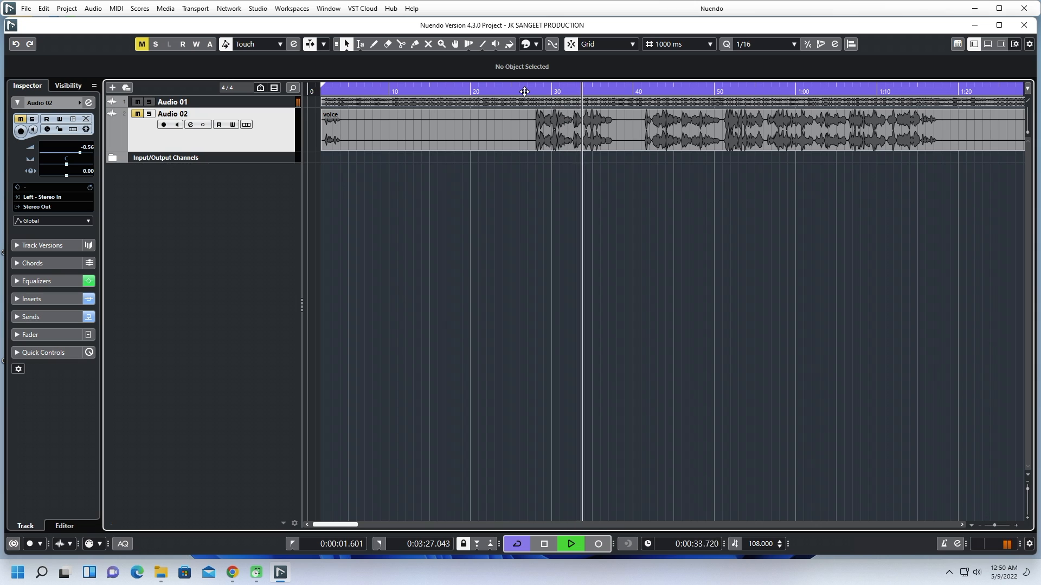
Show the media browser and open the ModMachine delay effect's presets, selecting Add To Percussions
left_click(1000, 44)
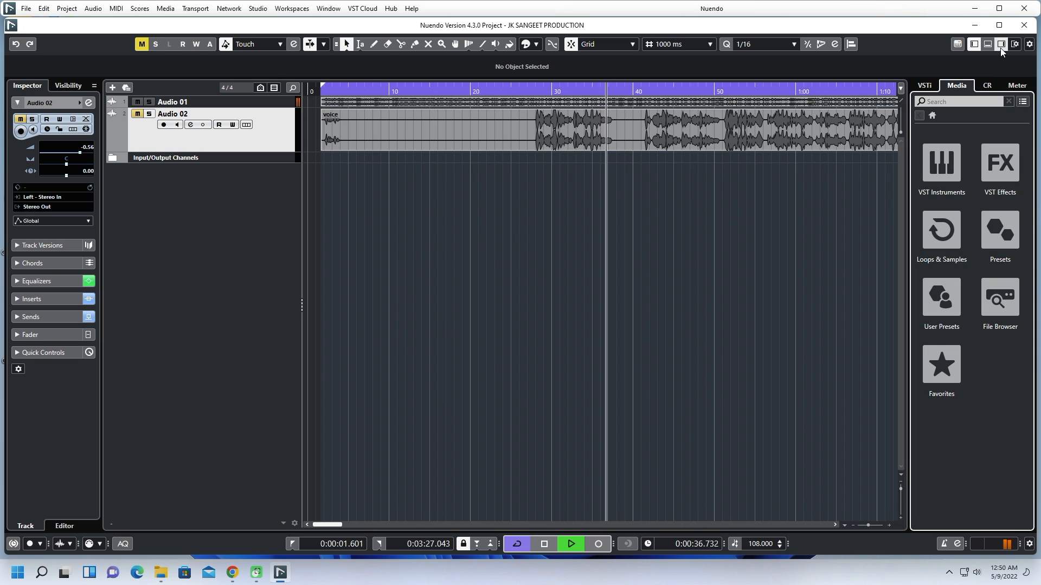
left_click(1005, 173)
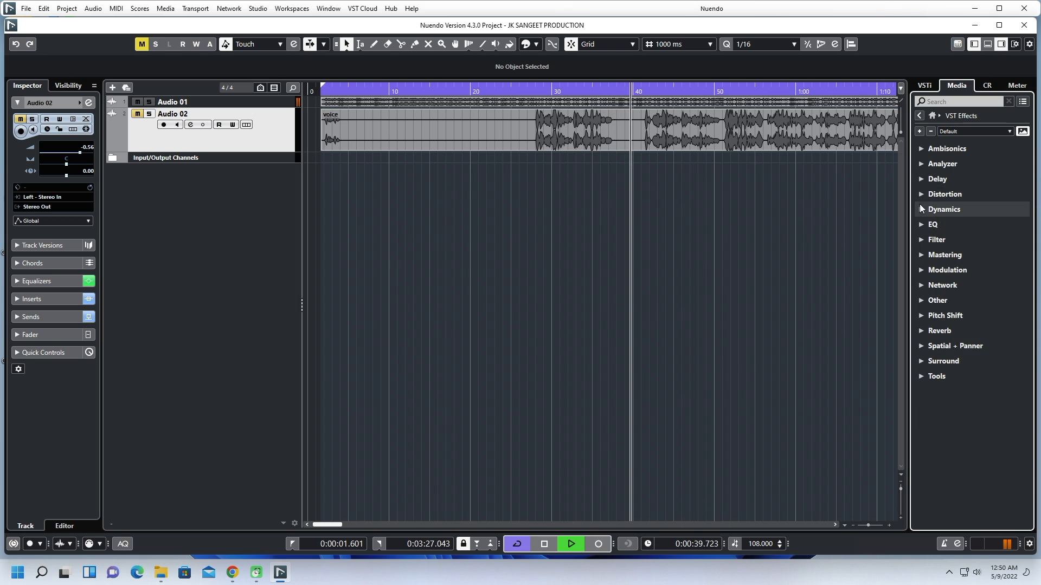
left_click(922, 177)
double_click(976, 225)
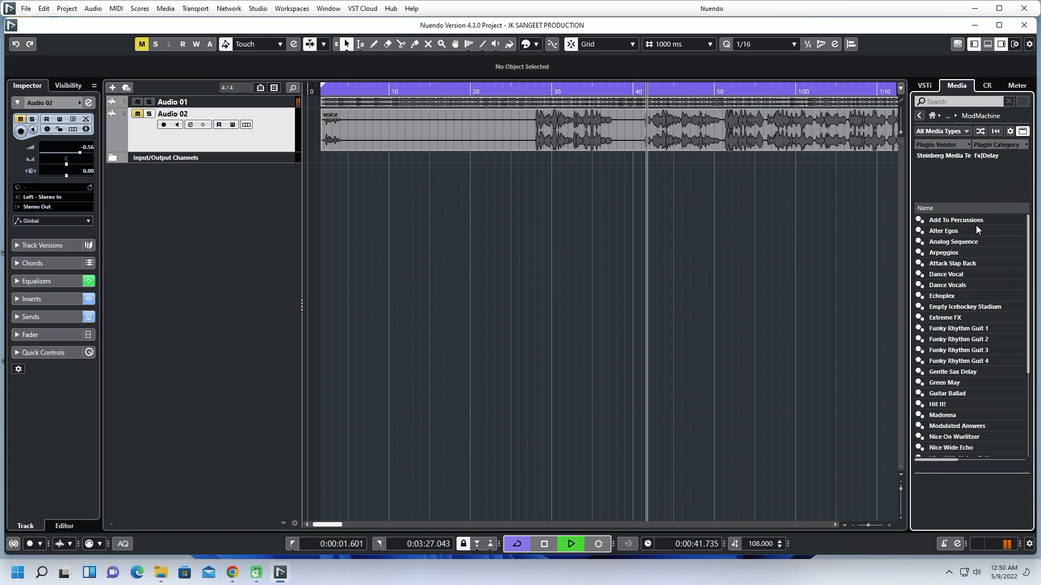
left_click(971, 220)
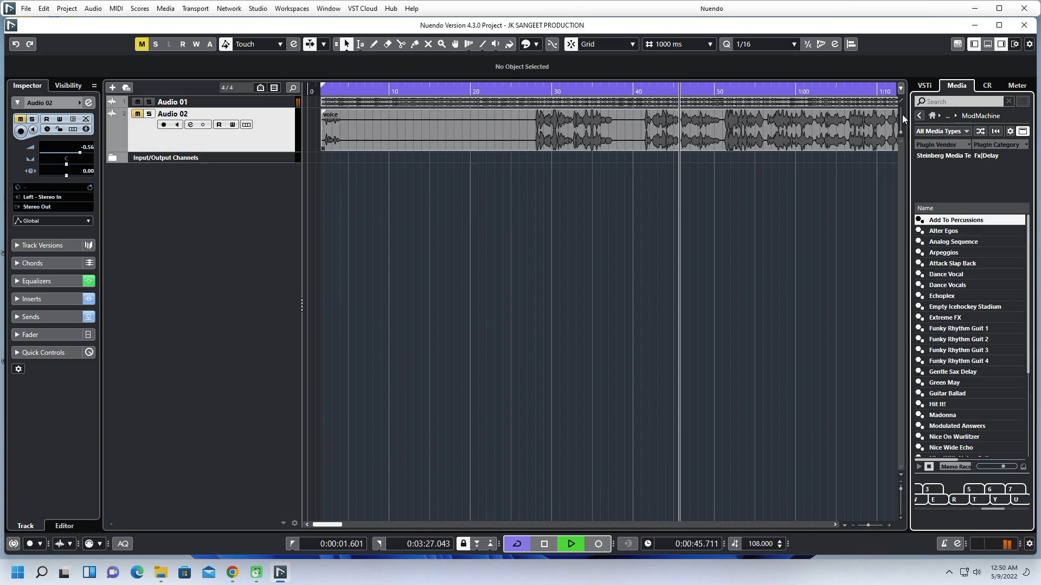
Reopen the ModMachine presets, select Echoplex, and return to the VST effects list to look through the remaining categories
left_click(919, 116)
double_click(949, 227)
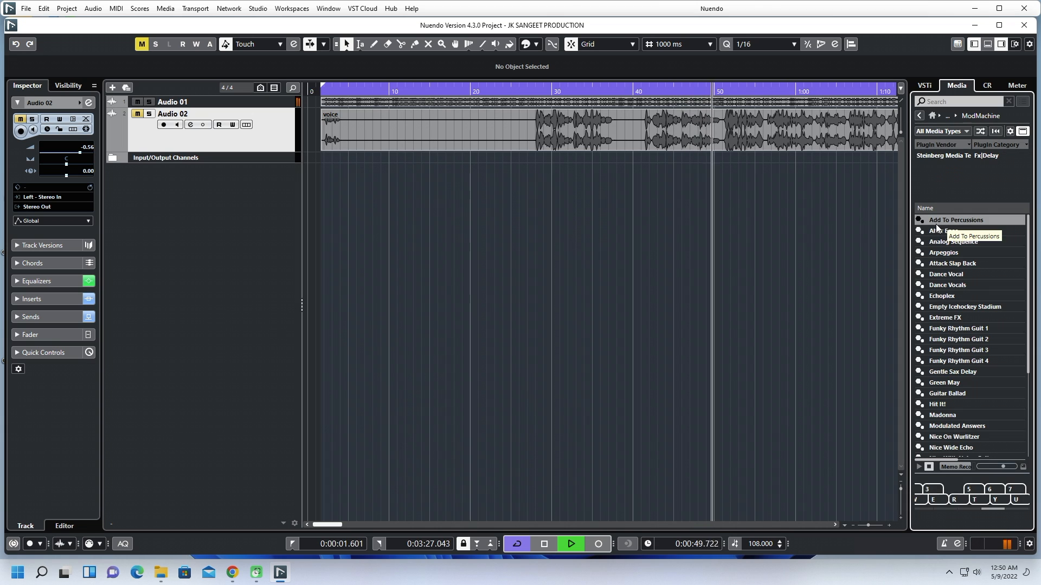
left_click(933, 296)
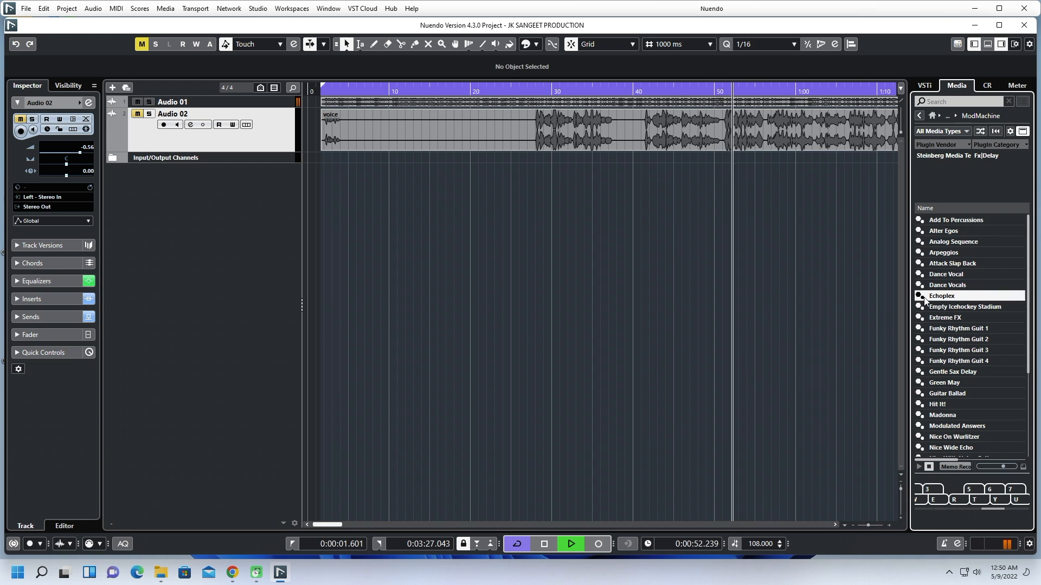
left_click(918, 119)
scroll(984, 368, "down", 5)
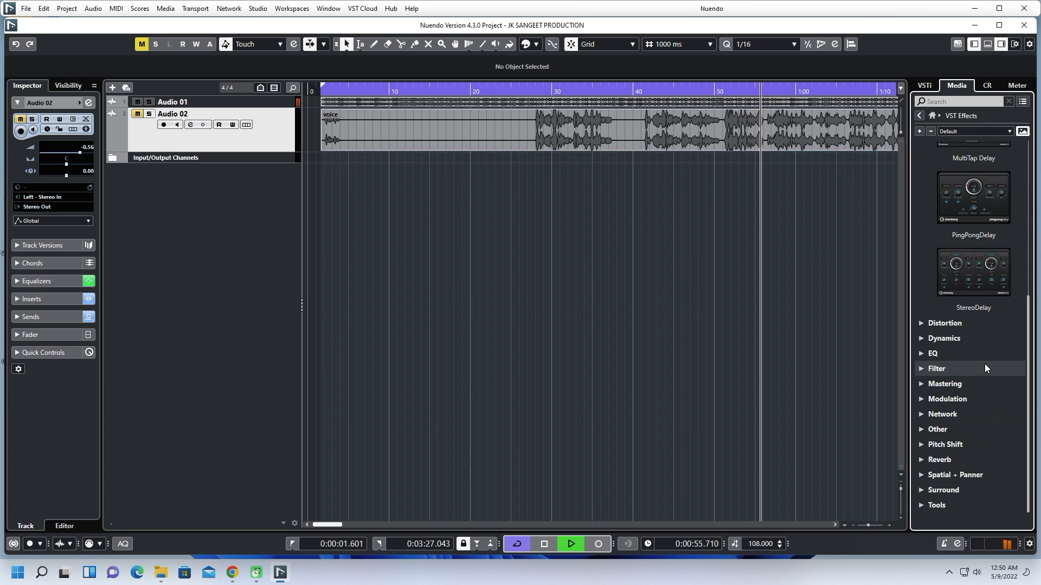
Check the VST Instruments category of the media browser and return to the browser's home page
left_click(919, 116)
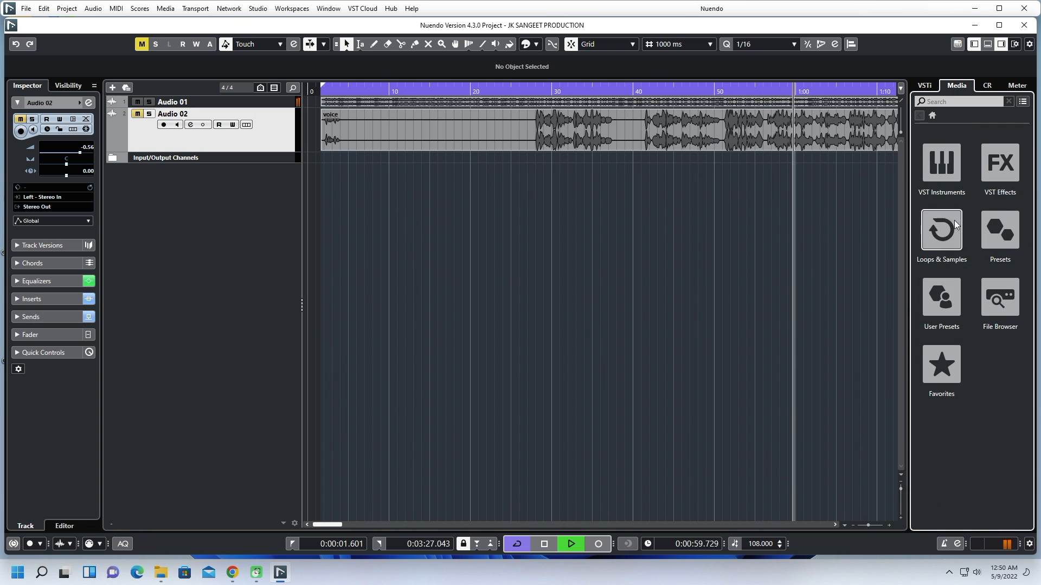
left_click(945, 176)
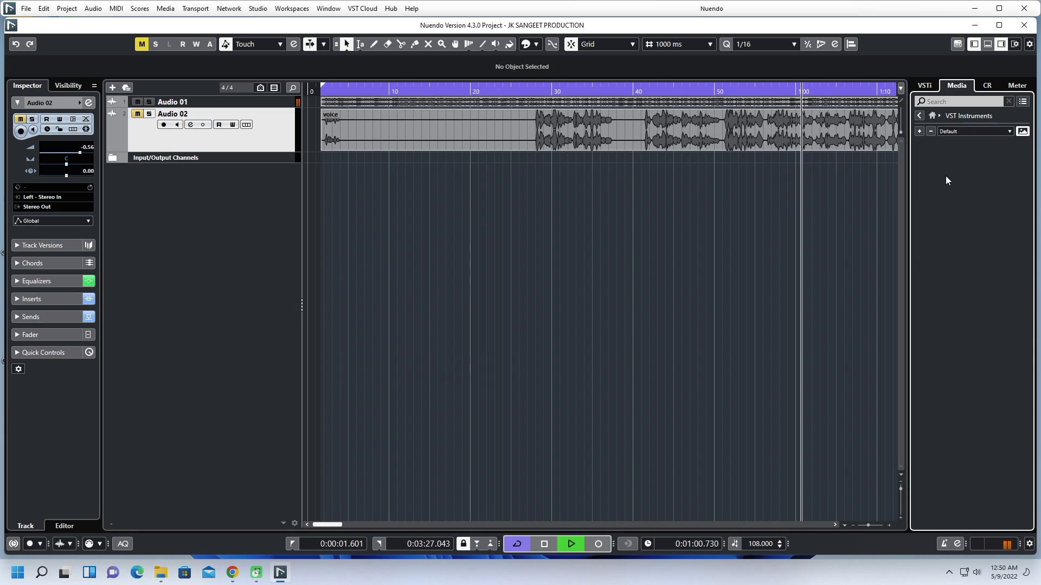
left_click(919, 116)
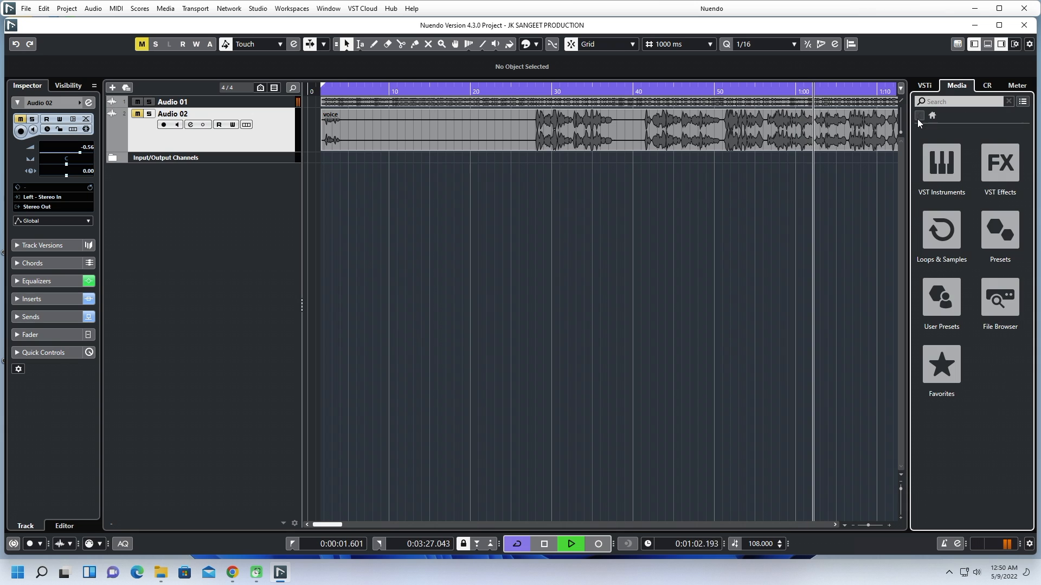
Unmute the Audio 02 track during playback to hear it with the music, and mute it again
left_click(138, 114)
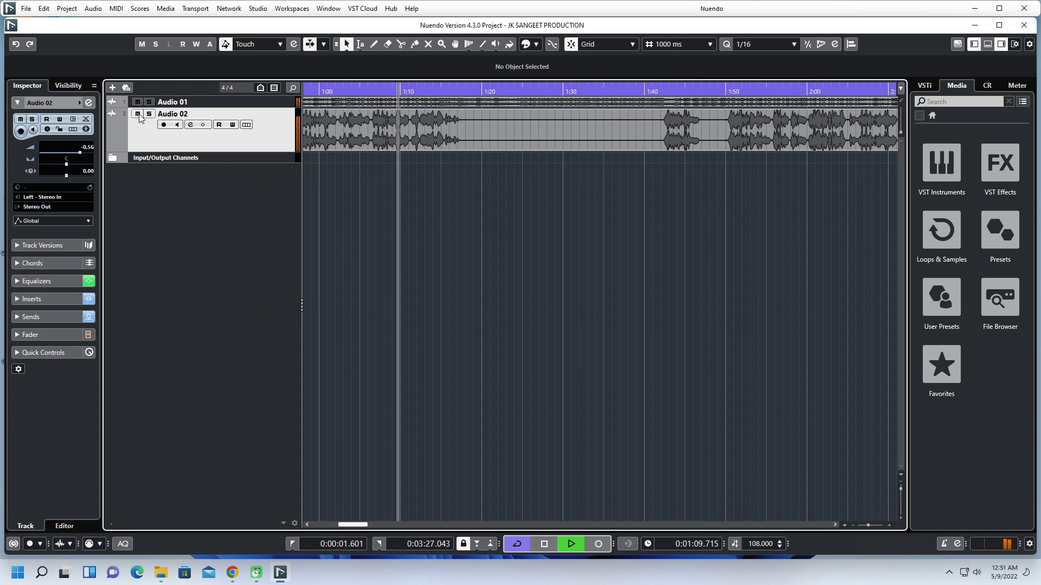
left_click(139, 116)
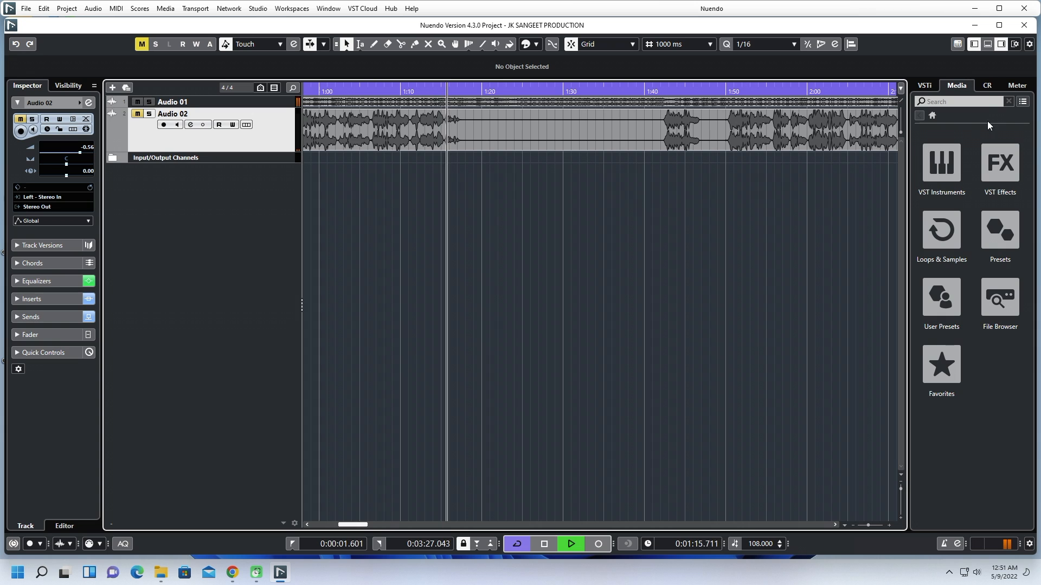
Expand the equalizer section of the Audio 02 track and set the band 4 frequency to 10338 Hz
left_click(89, 280)
left_click(16, 281)
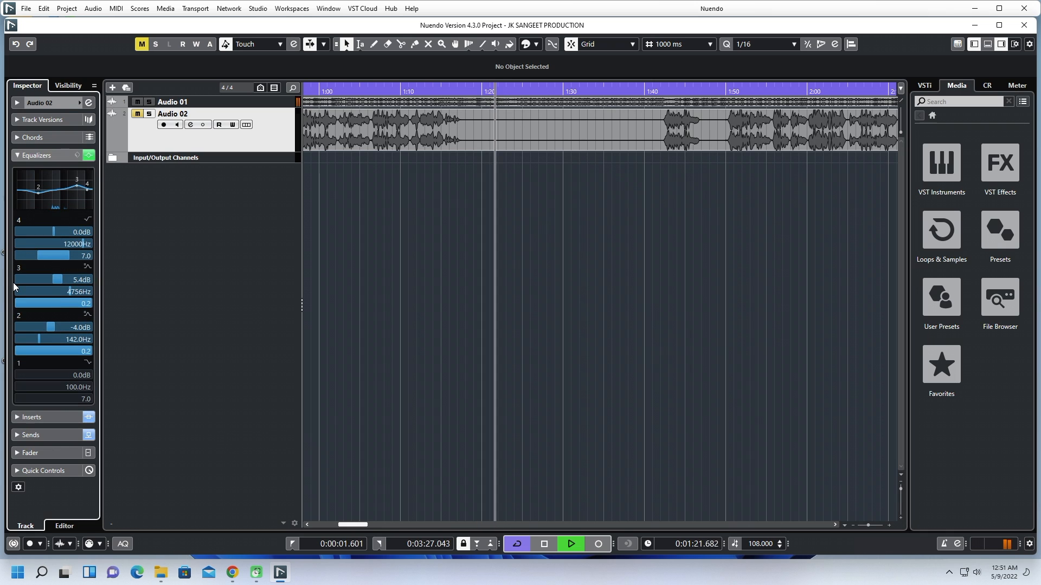
left_click_drag(68, 245, 67, 246)
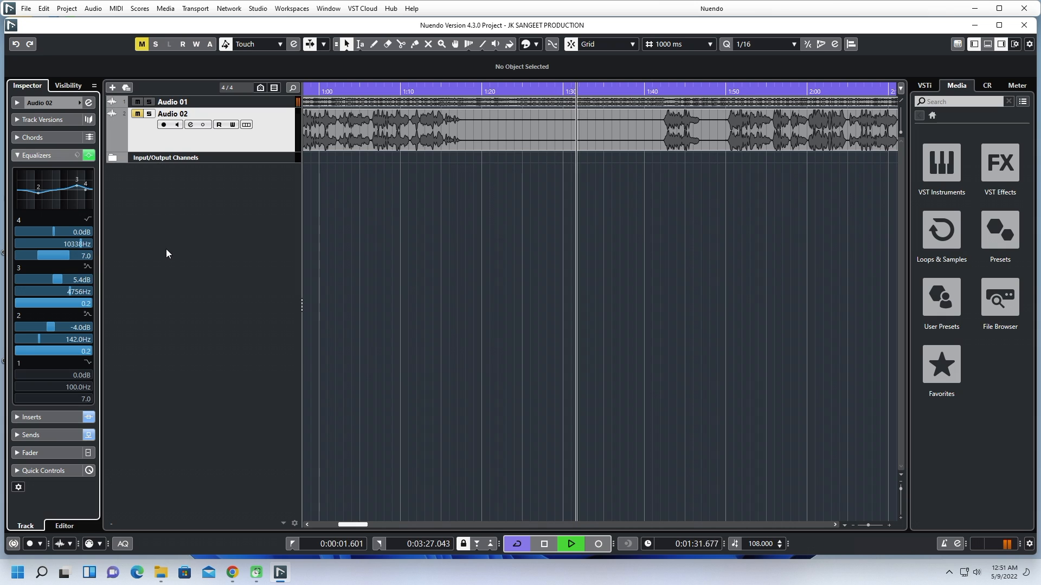
Check the track visibility list, return to the track inspector, and deactivate all mute states in the project
left_click(68, 86)
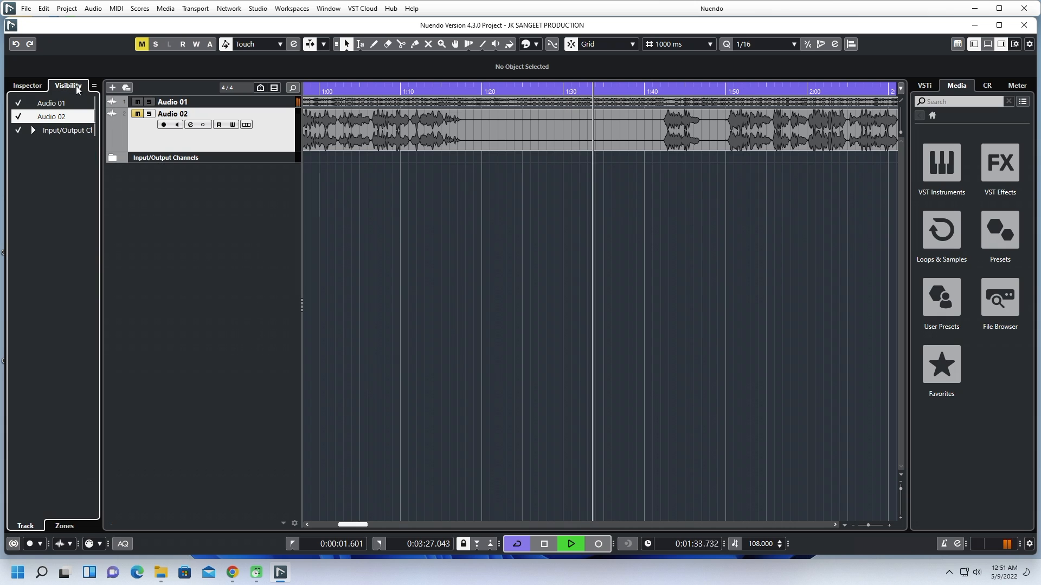
left_click(26, 86)
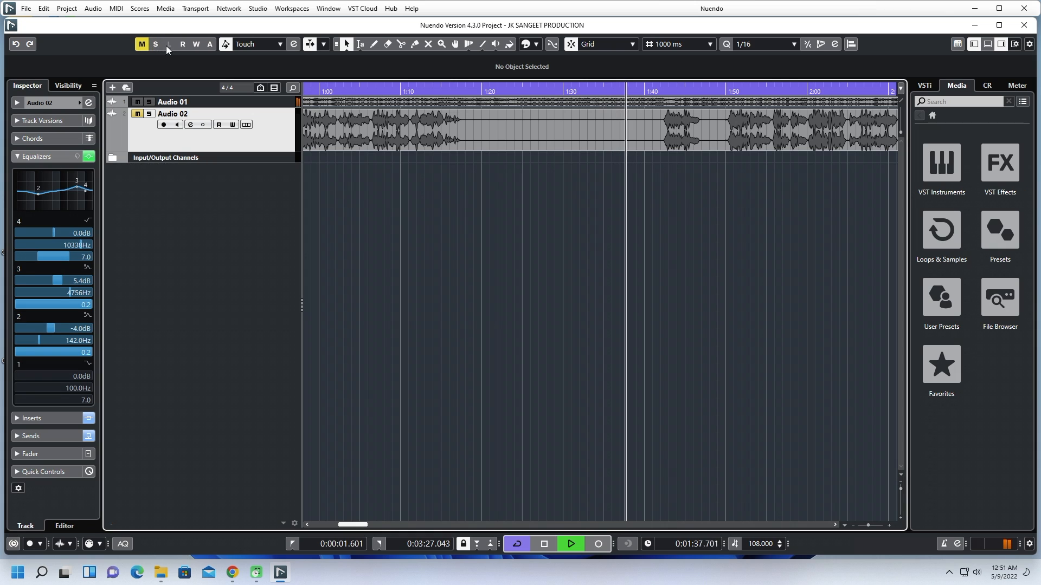
left_click(145, 44)
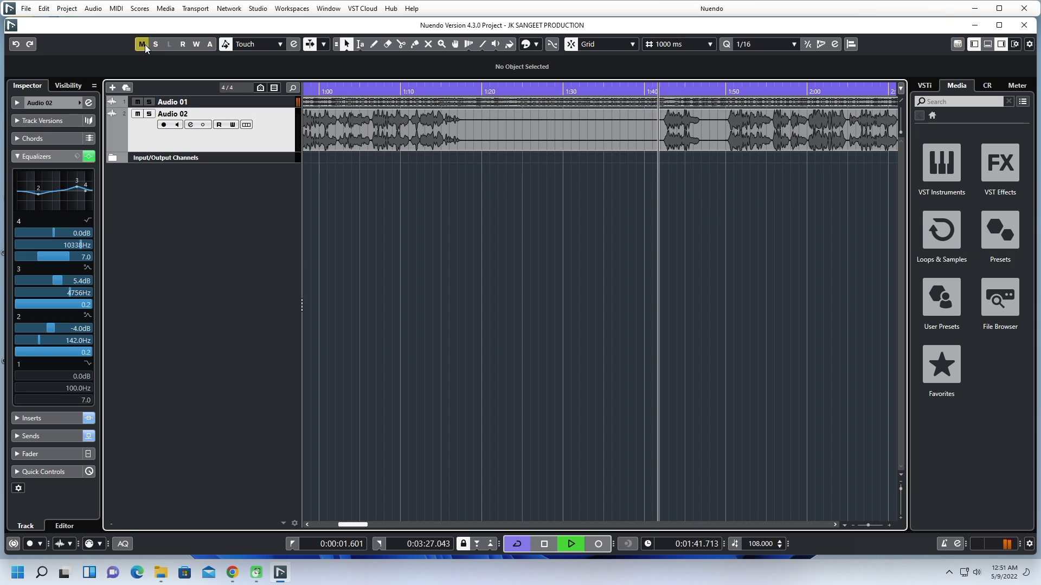
Mute the Audio 02 track and show the master level meter
left_click(135, 115)
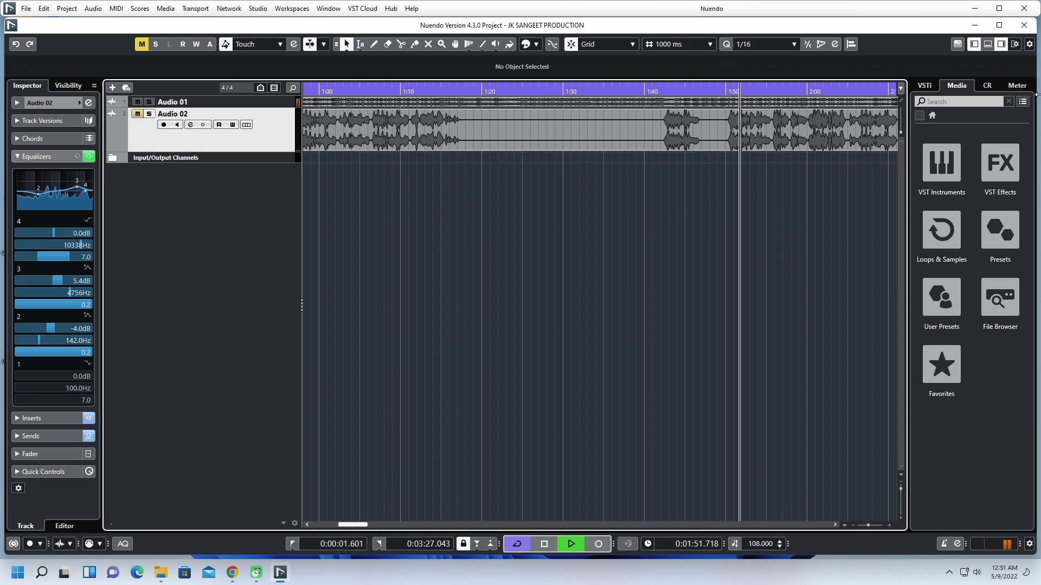
left_click(1017, 86)
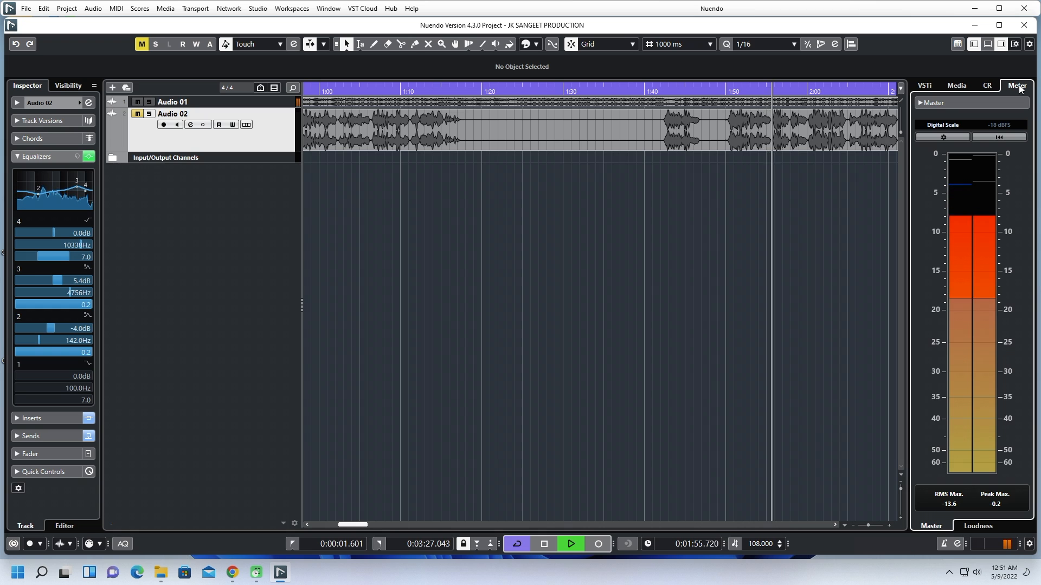
Look through the Studio, Media, Audio and Project commands, and check the ASIO driver settings in the Studio Setup
left_click(258, 8)
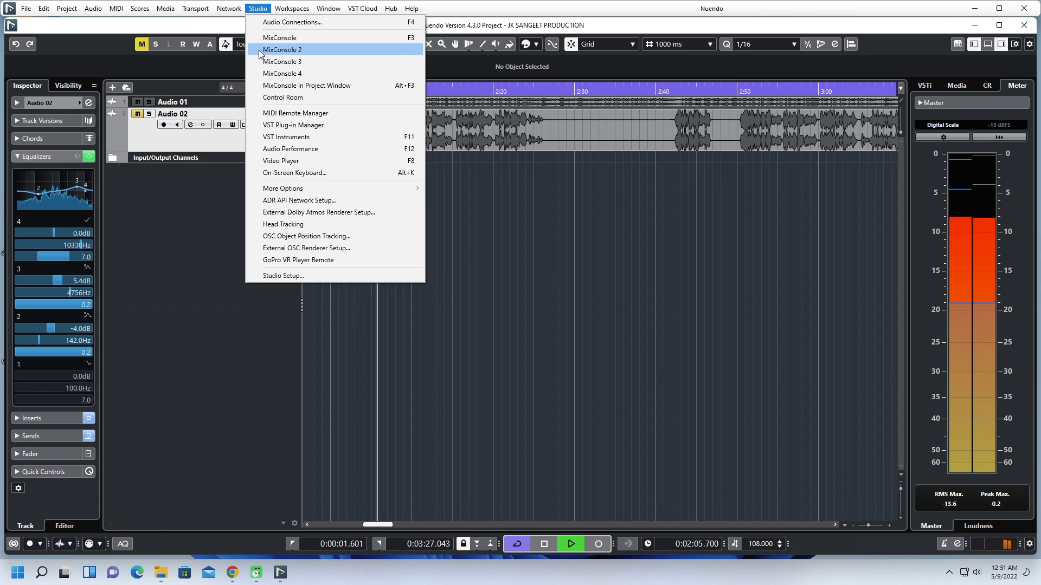
mouse_move(289, 11)
mouse_move(254, 11)
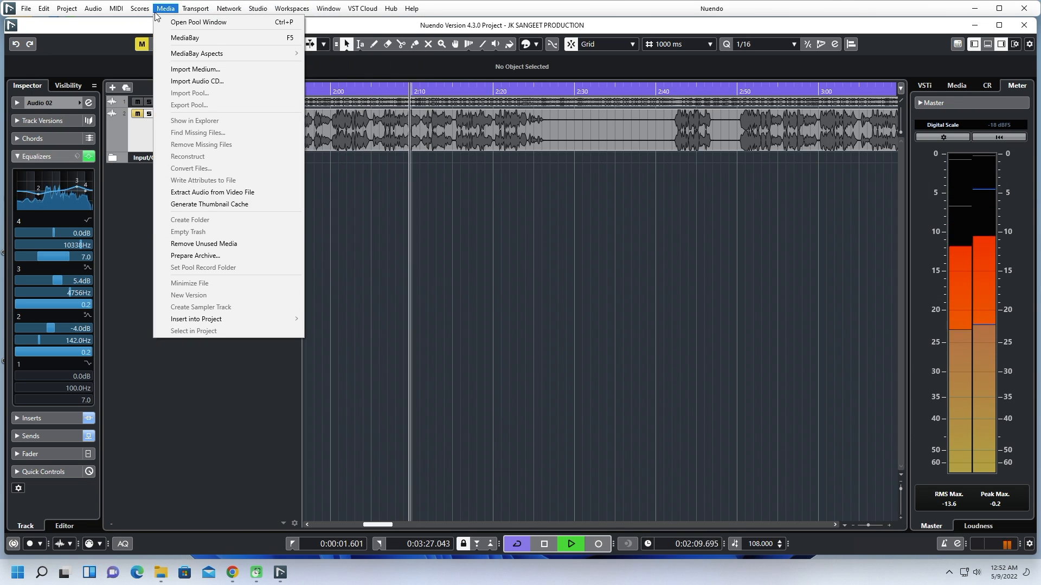
mouse_move(138, 11)
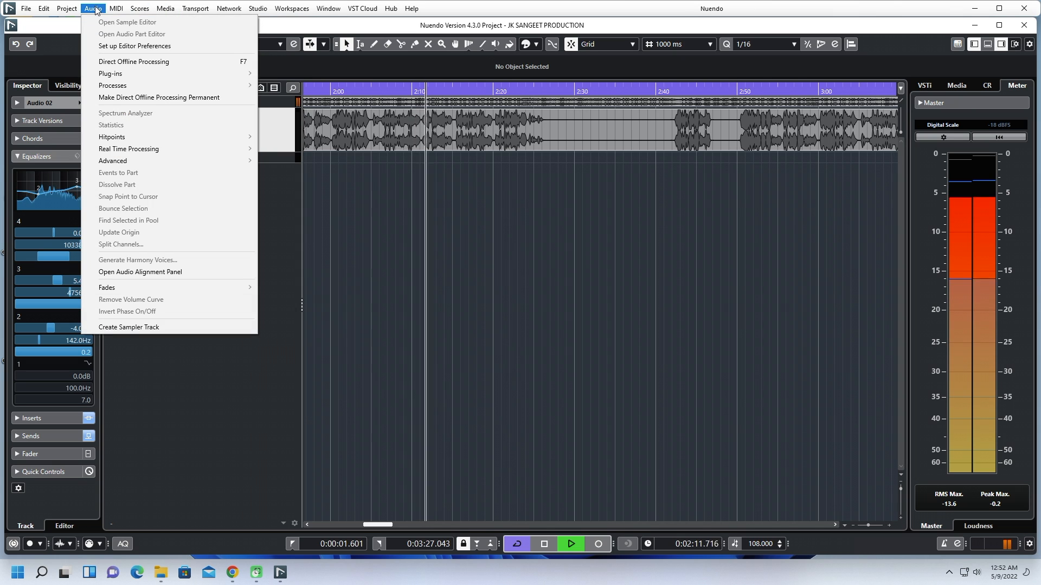
mouse_move(74, 9)
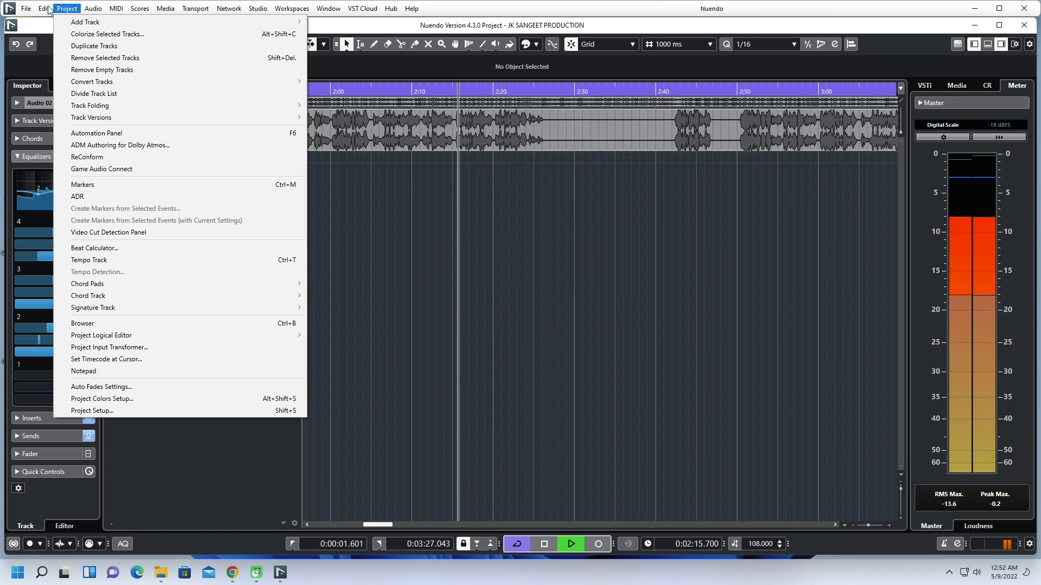
mouse_move(33, 9)
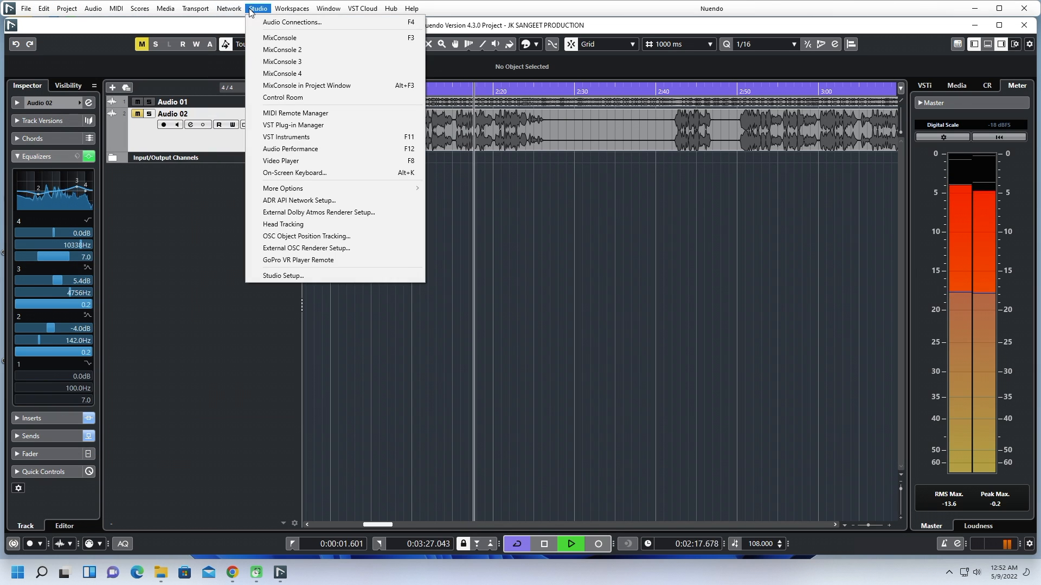
left_click(313, 275)
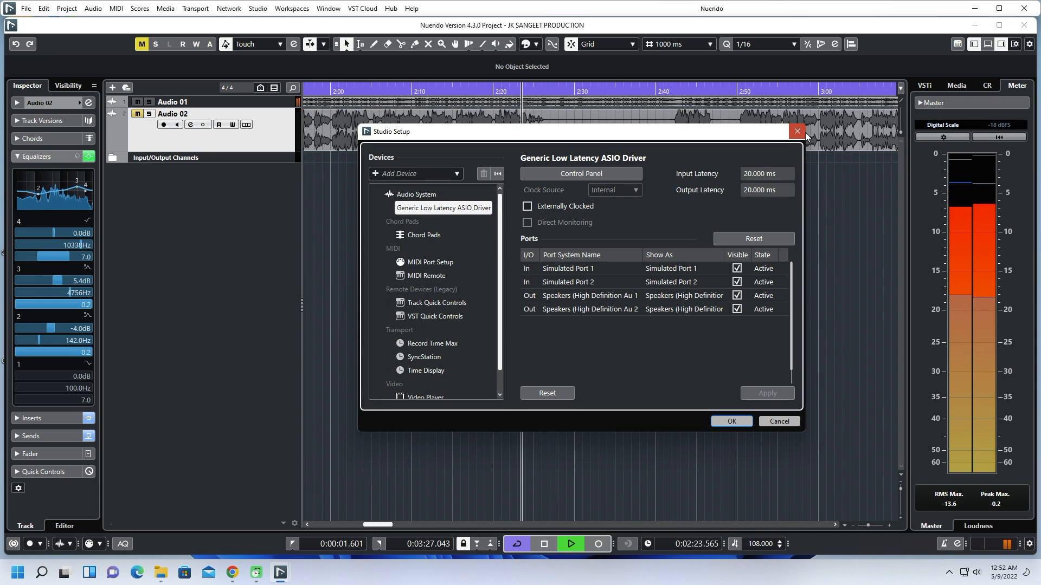
left_click(804, 133)
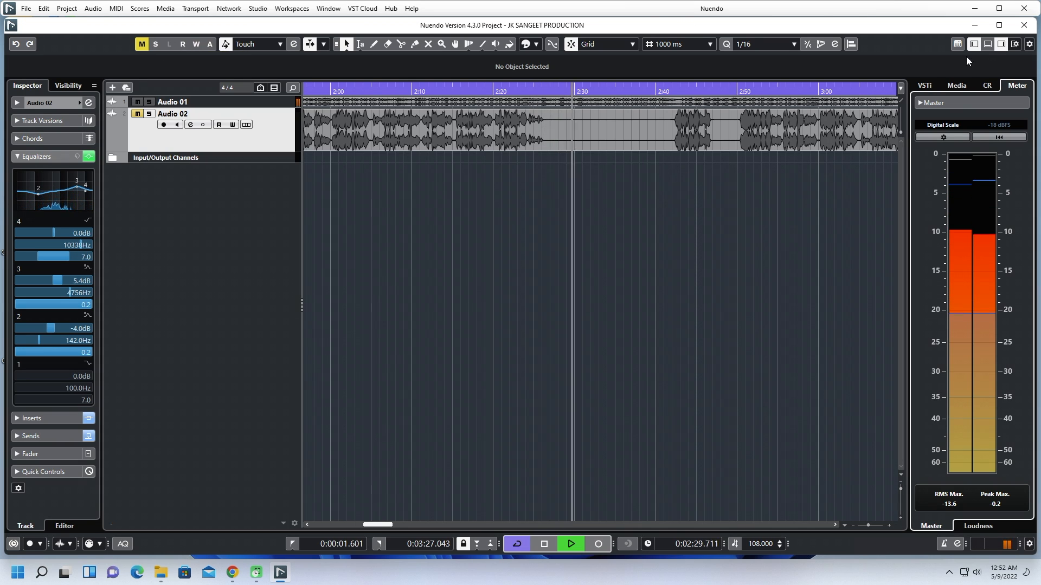
Show the lower zone with the MIDI Remote page to examine it, and hide the zone again
left_click(986, 47)
left_click(986, 48)
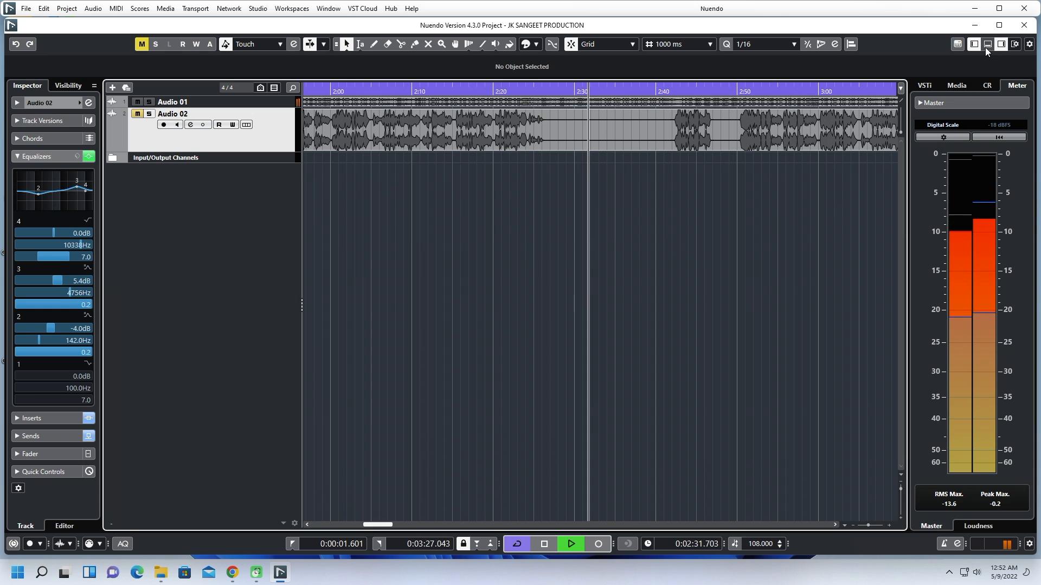
left_click(957, 44)
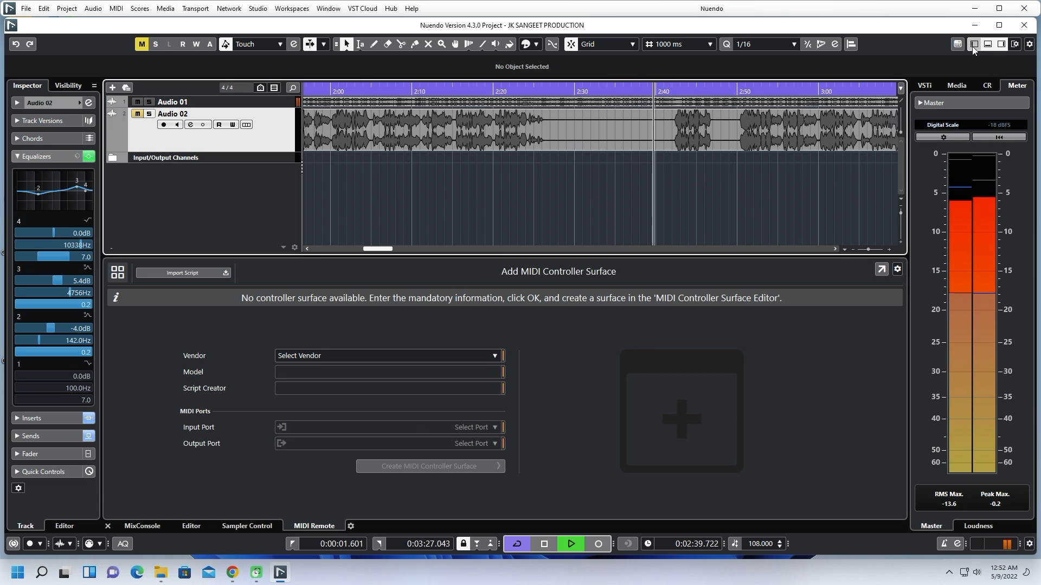
left_click(973, 48)
left_click(973, 49)
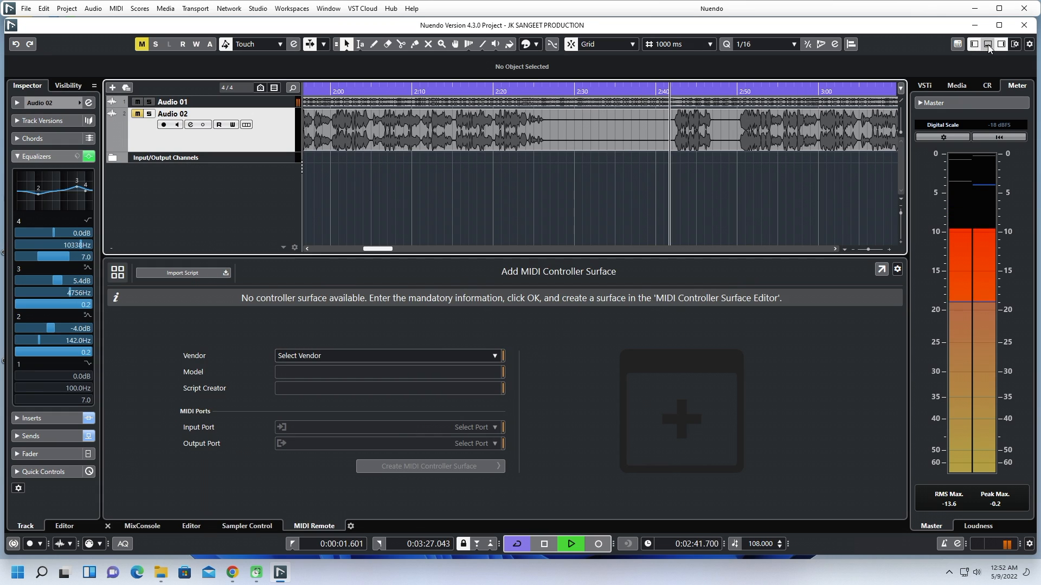
left_click(988, 45)
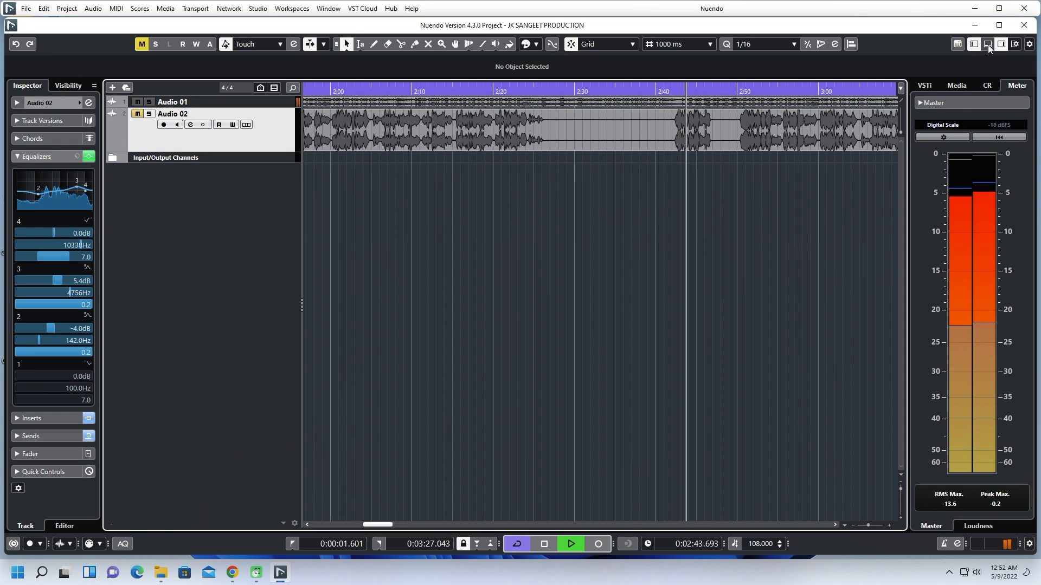
Check the window layout options and the list of available toolbar elements without changing them
left_click(1016, 46)
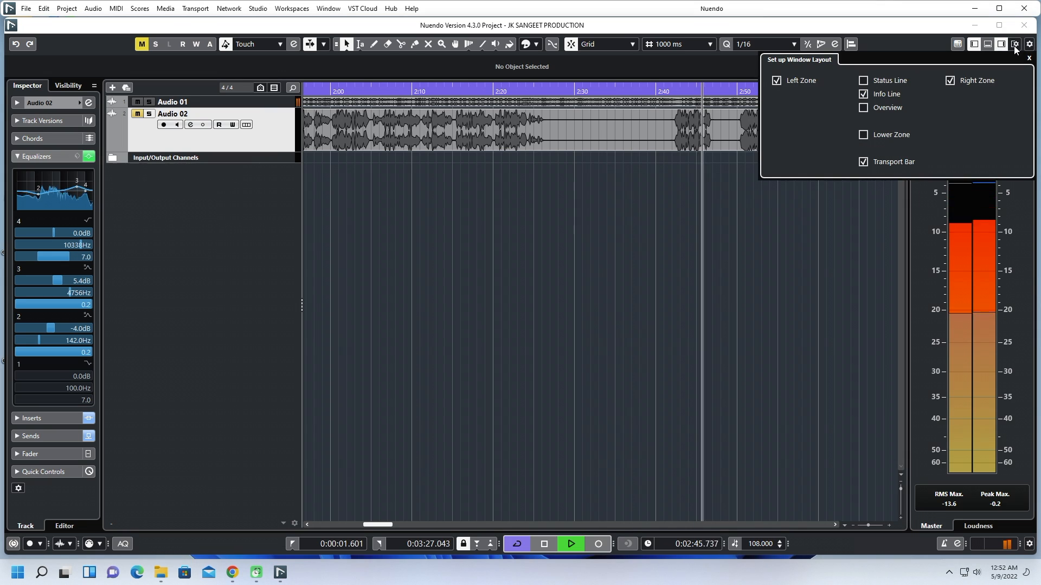
left_click(1015, 46)
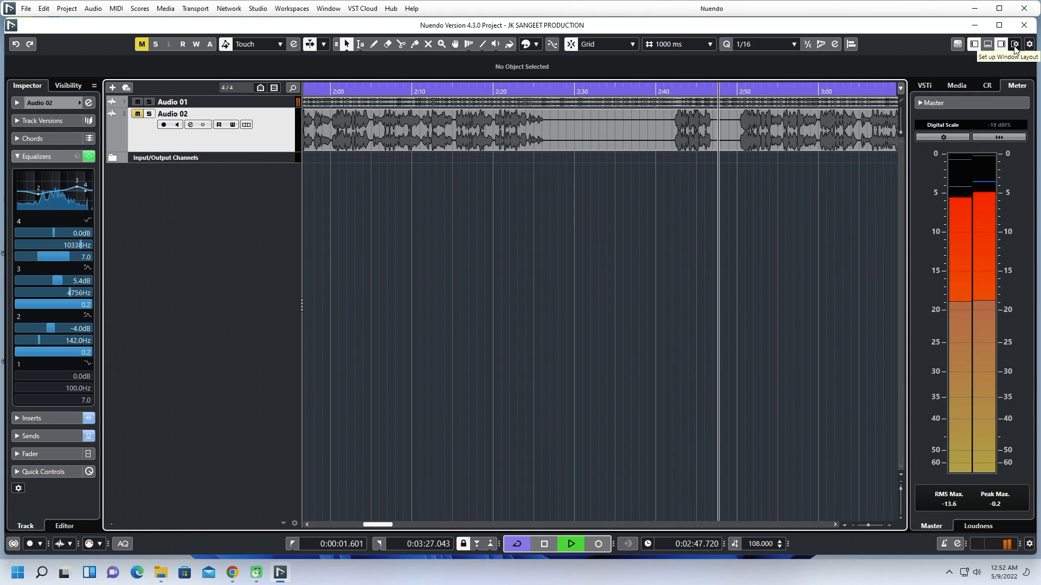
left_click(1029, 45)
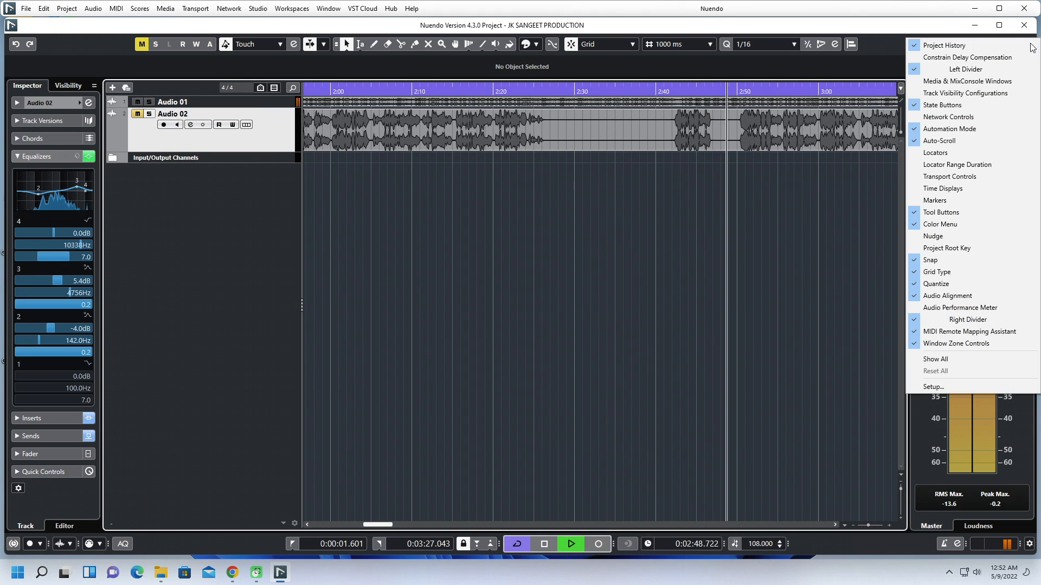
left_click(876, 46)
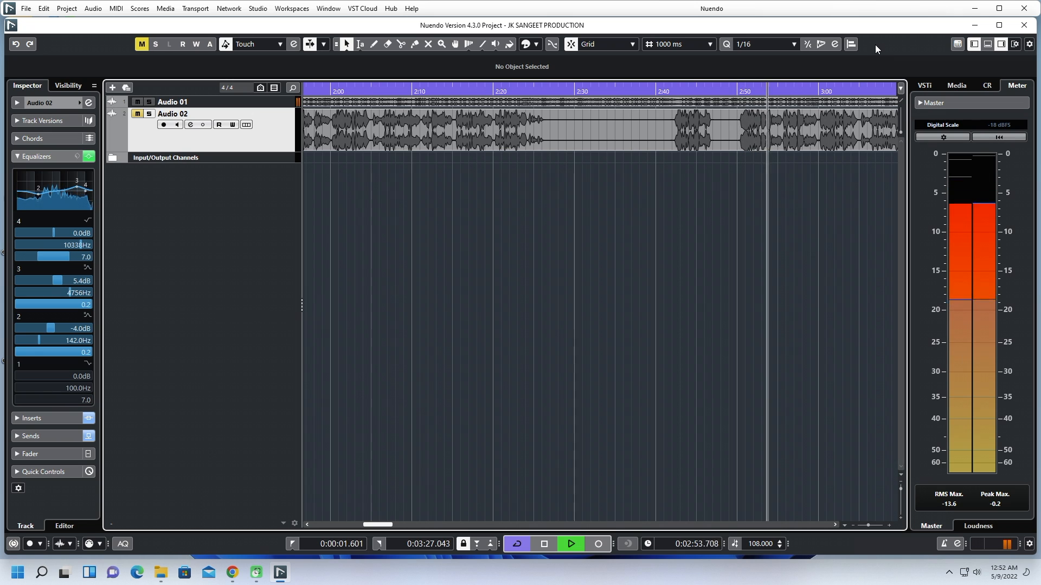
Check the editor inspector and the track visibility list, and return to the track inspector
left_click(65, 525)
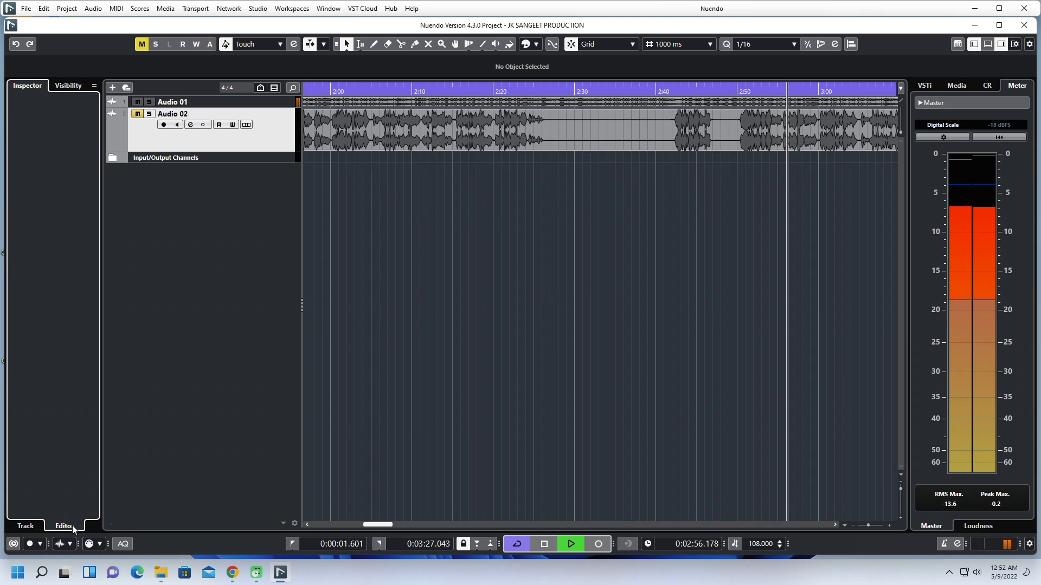
left_click(26, 526)
left_click(62, 84)
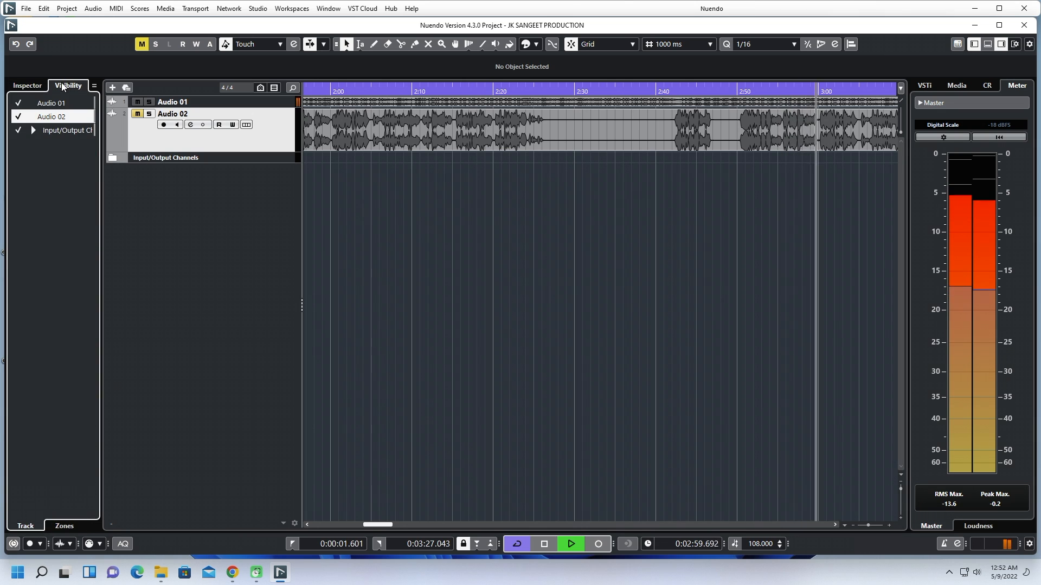
left_click(20, 87)
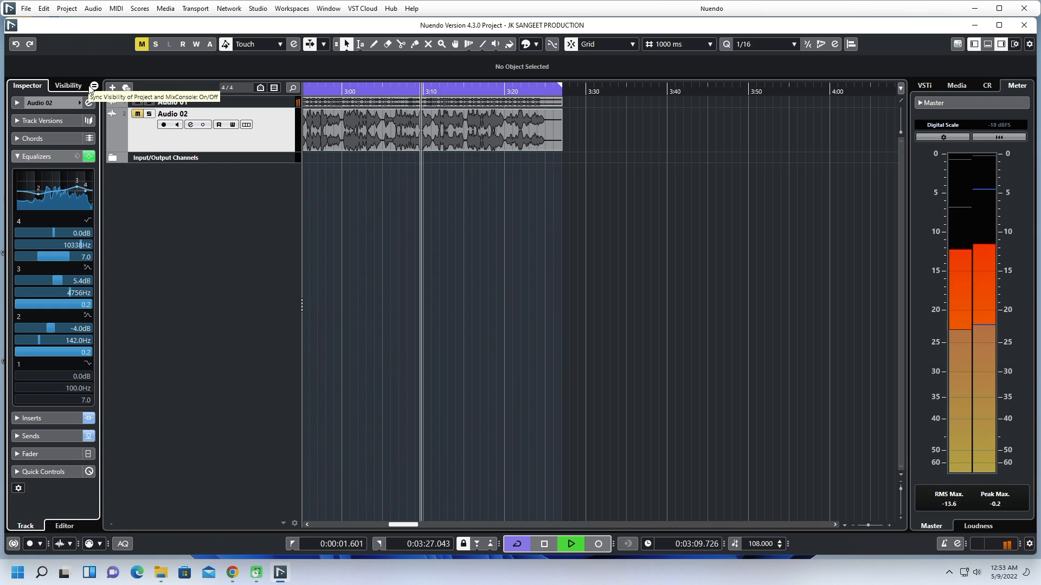
Stop the playback and look through the Network and MIDI commands
key("space")
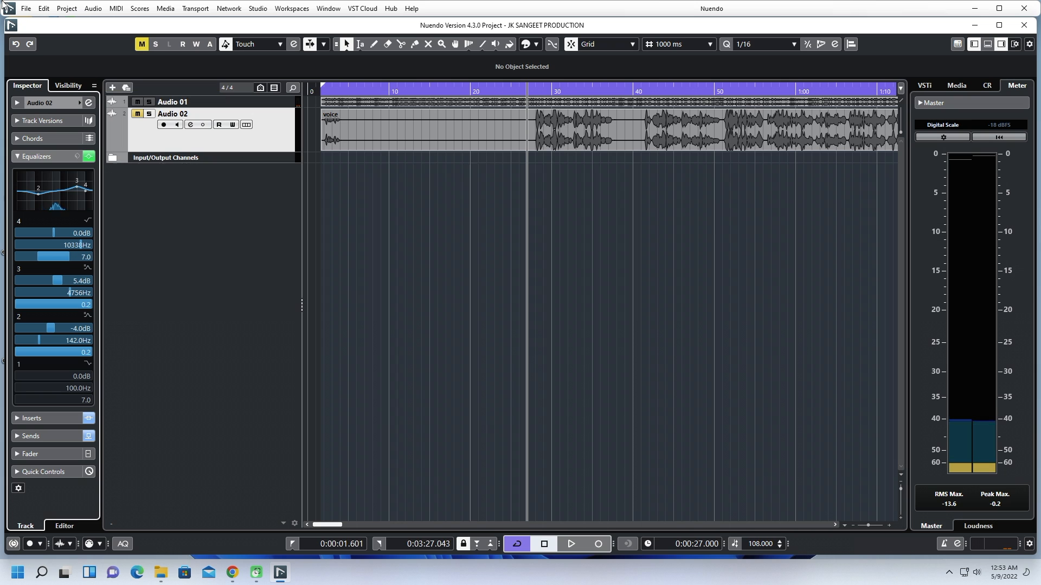
left_click(255, 8)
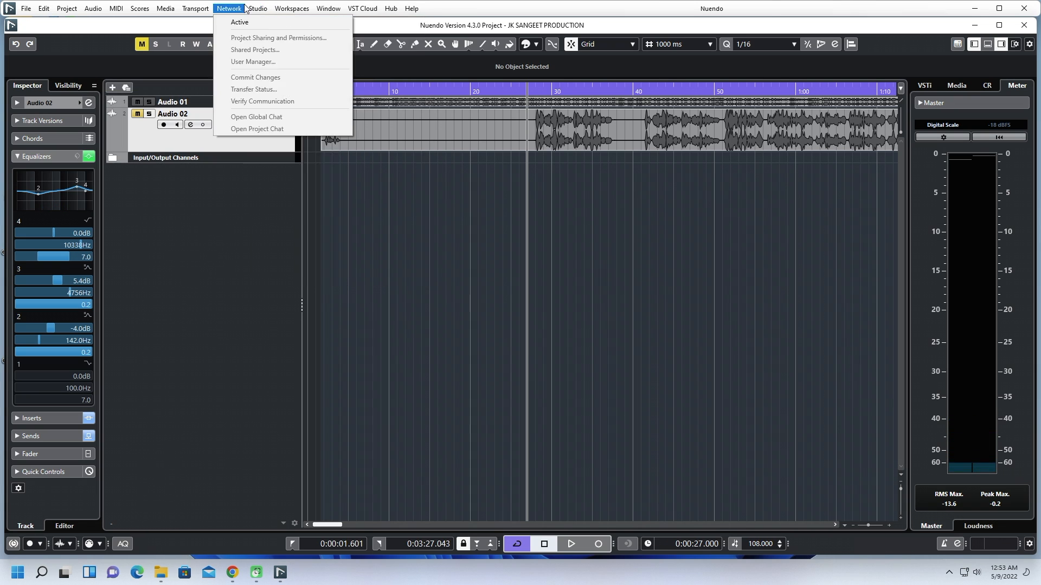
mouse_move(291, 8)
left_click(235, 308)
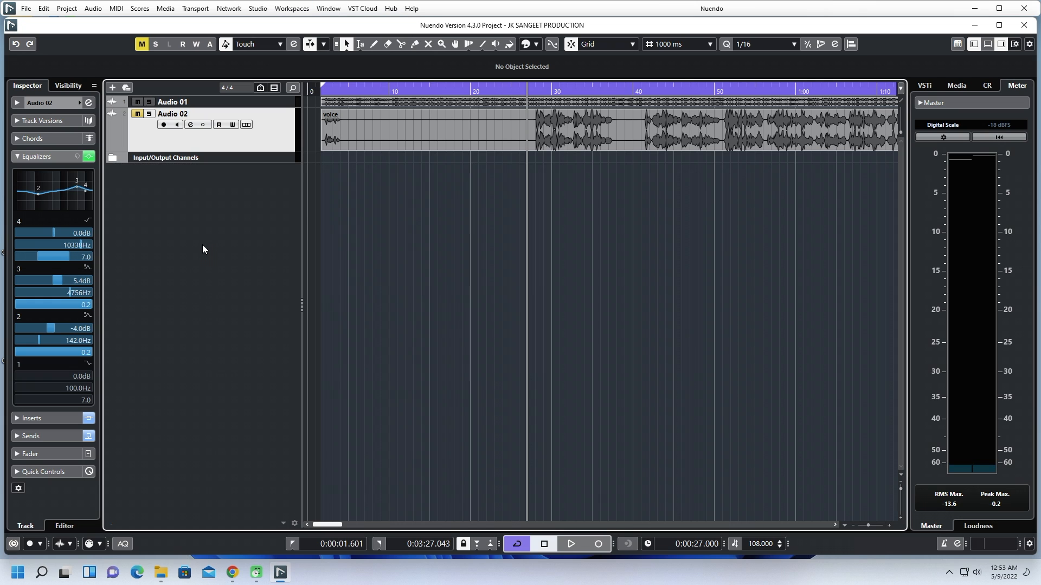
left_click(49, 9)
mouse_move(117, 9)
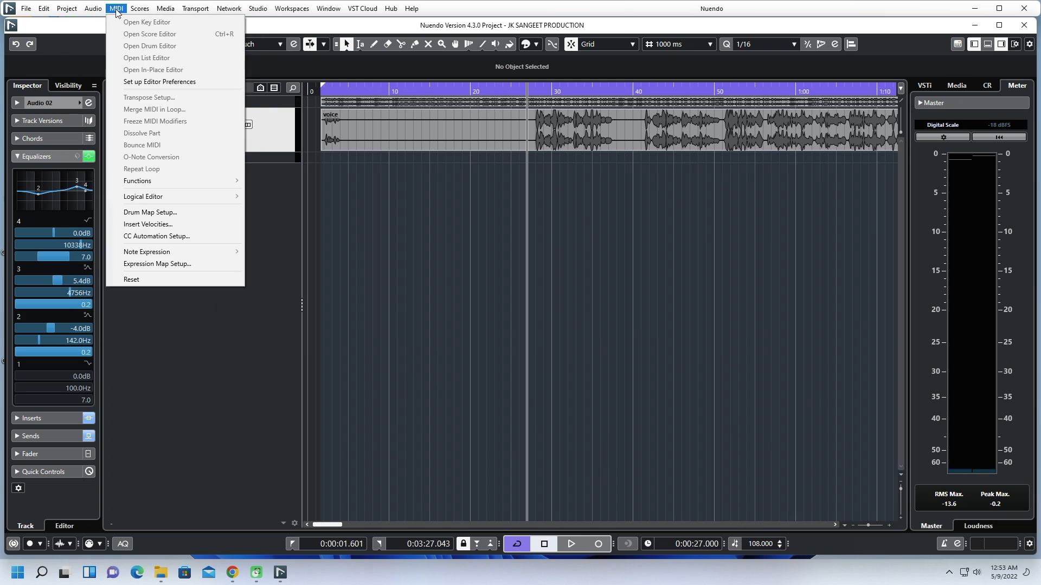
left_click(195, 410)
Add eight mono audio tracks with the Simulated Port 1 input and Stereo Out output
right_click(203, 252)
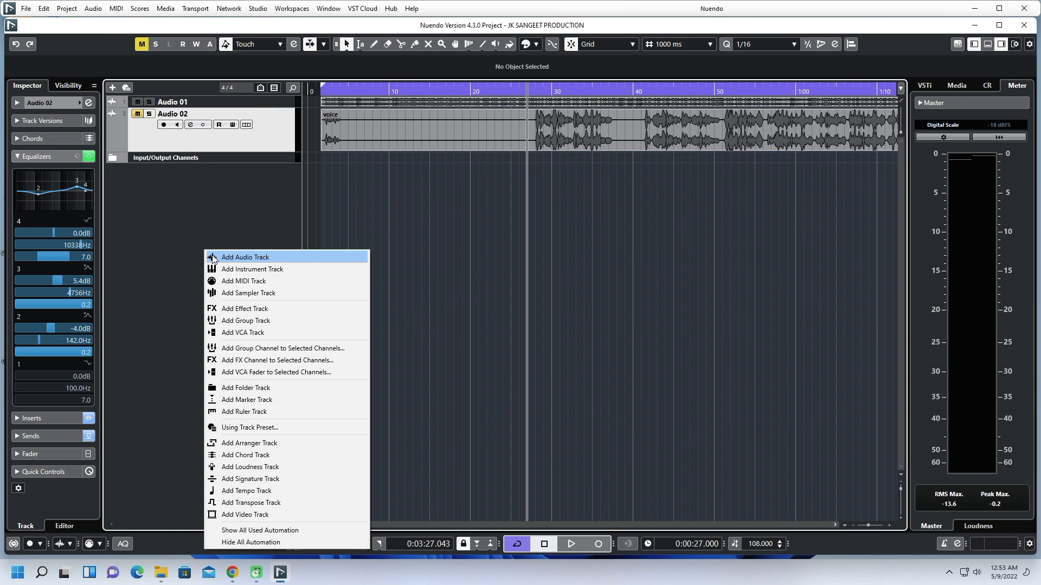
left_click(212, 258)
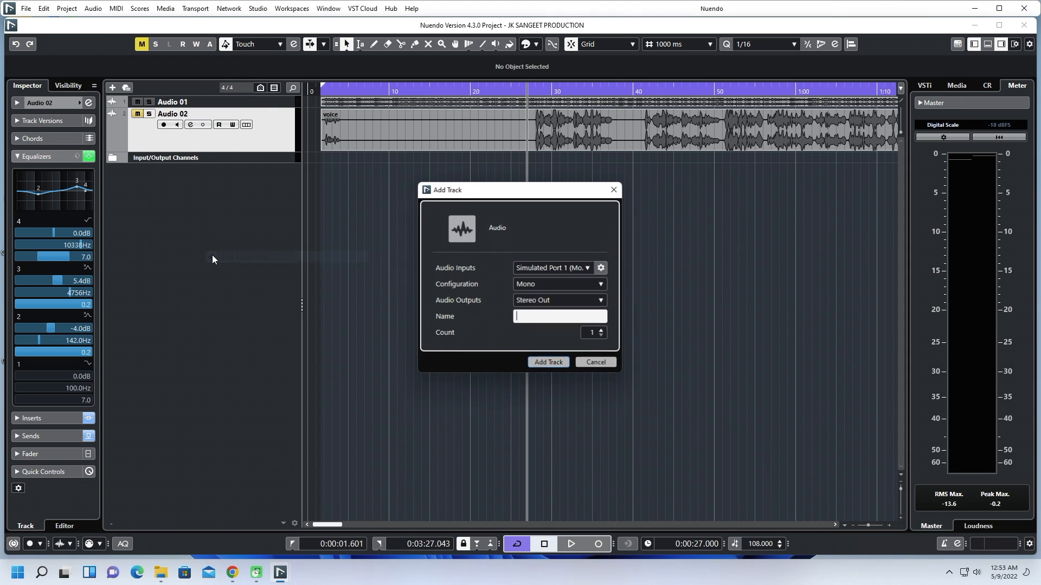
double_click(600, 330)
left_click(567, 362)
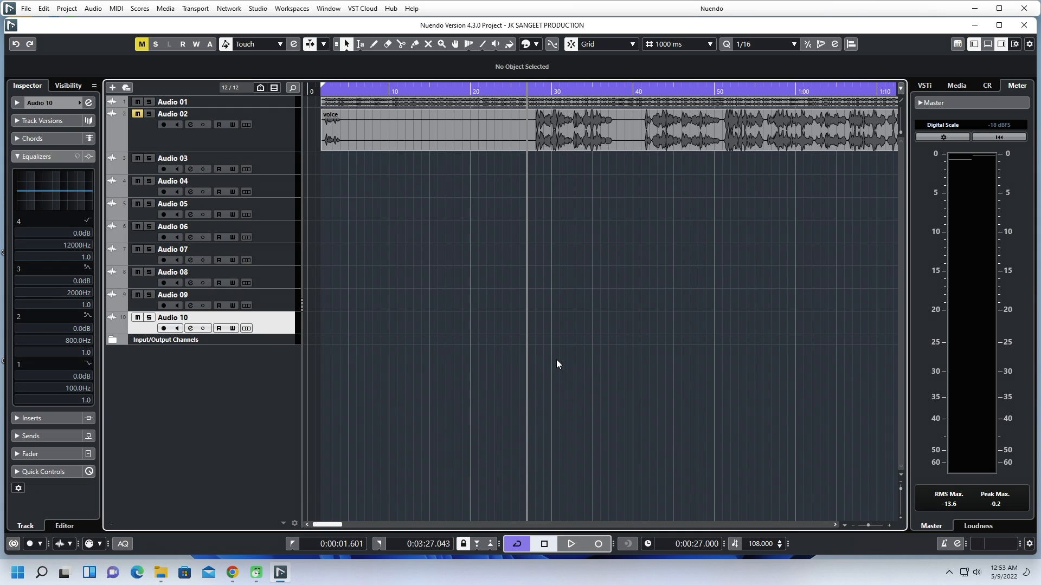
Temporarily display the lanes of the Audio 02 track and check the track version options of Audio 01
left_click(220, 238)
left_click(247, 125)
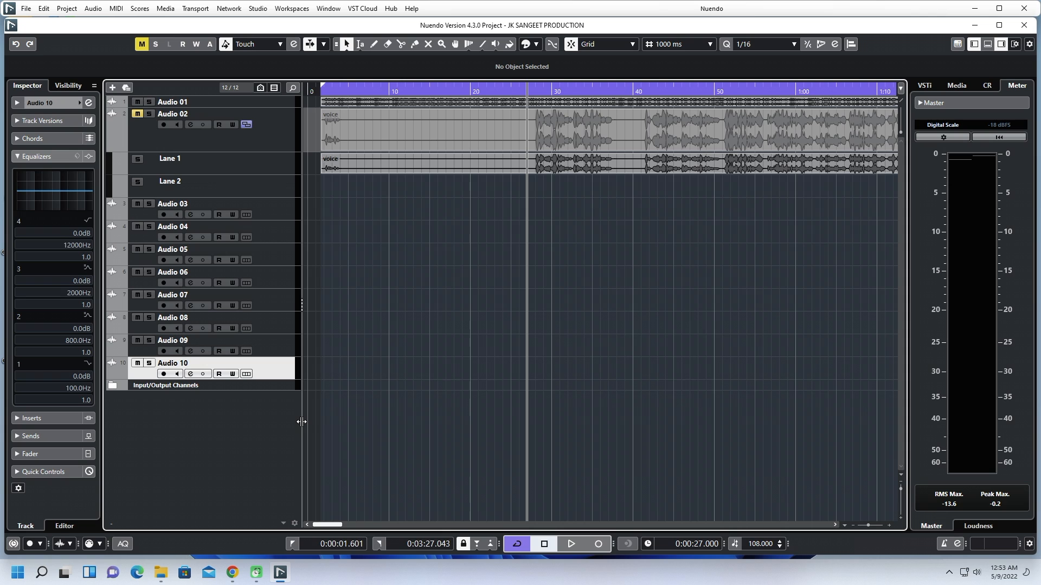
left_click(239, 102)
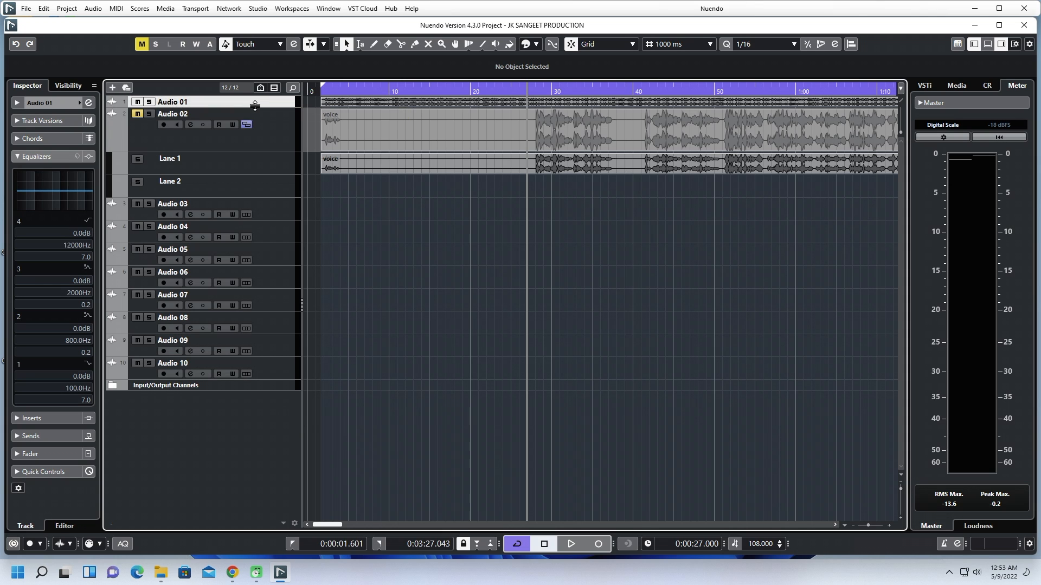
left_click(246, 101)
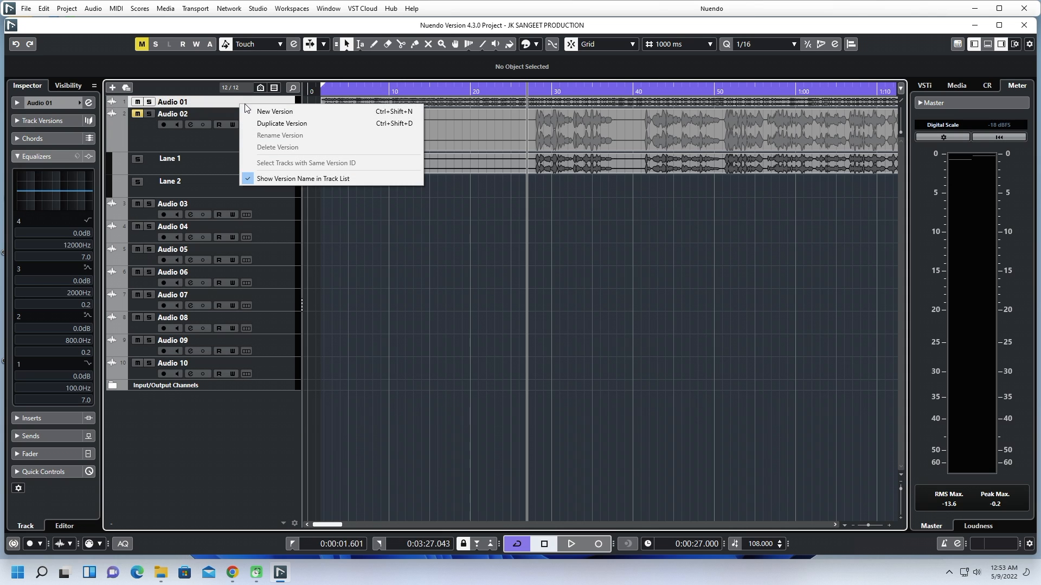
left_click(201, 111)
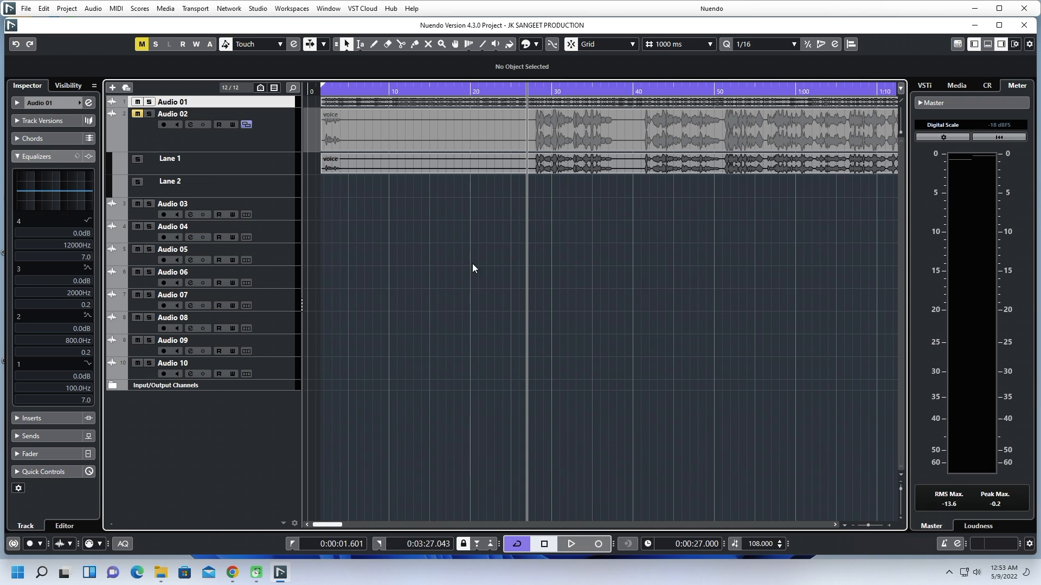
left_click(247, 124)
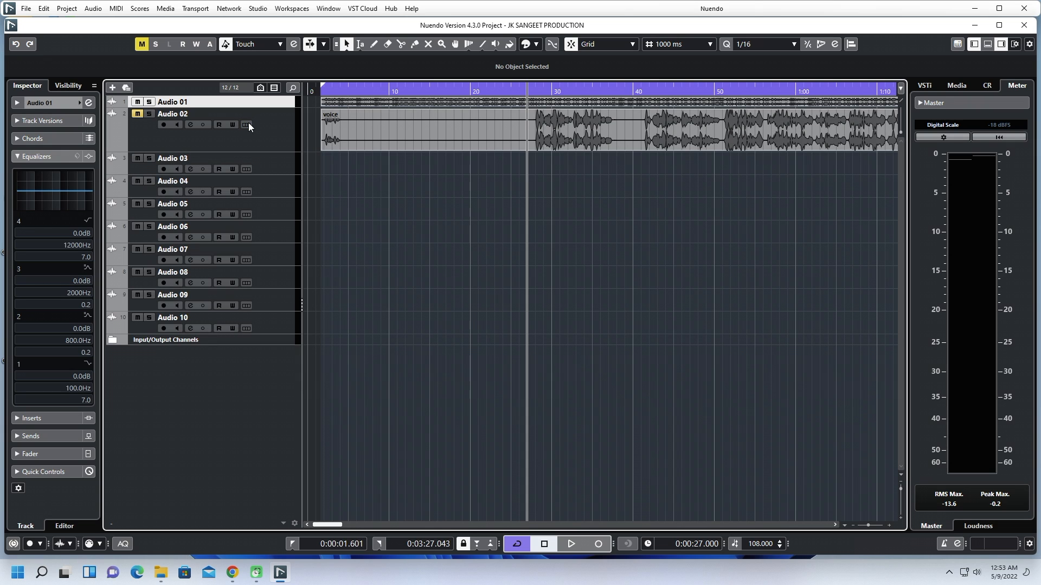
Enable automation read on the Audio 02 track, test its write and lane toggles, and select the audio event on Audio 01
left_click(216, 125)
left_click(219, 125)
left_click(229, 123)
left_click(230, 125)
left_click(337, 102)
left_click(246, 125)
left_click(246, 124)
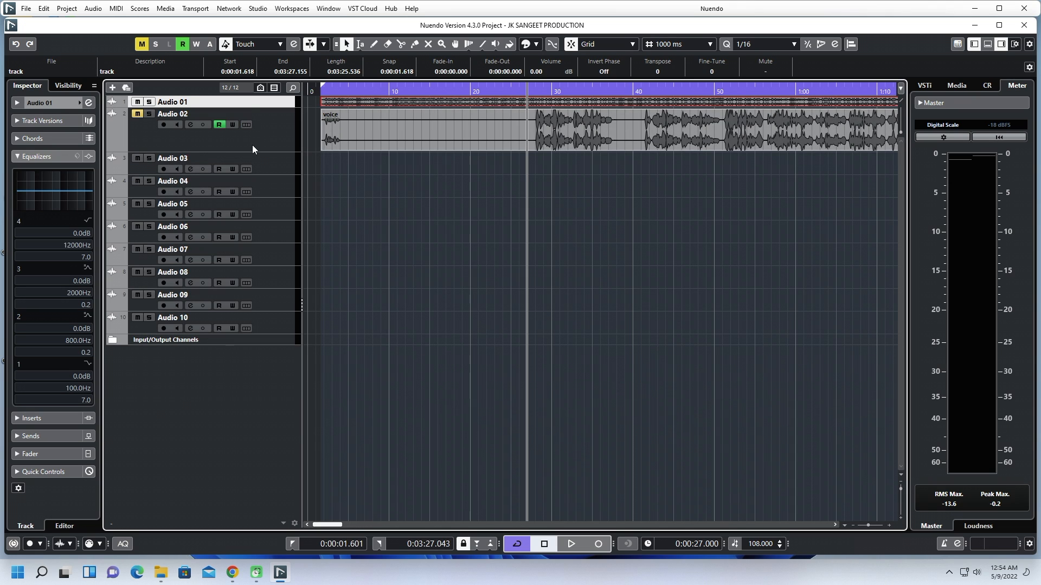
left_click(252, 148)
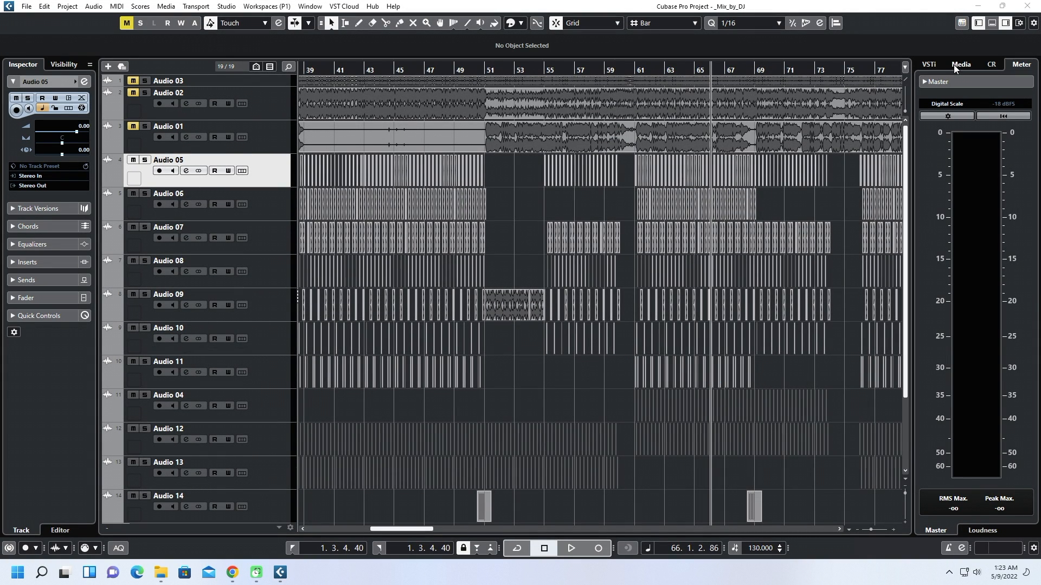
Show the VST instruments rack, then browse the media categories and open the VST Effects collection
left_click(932, 65)
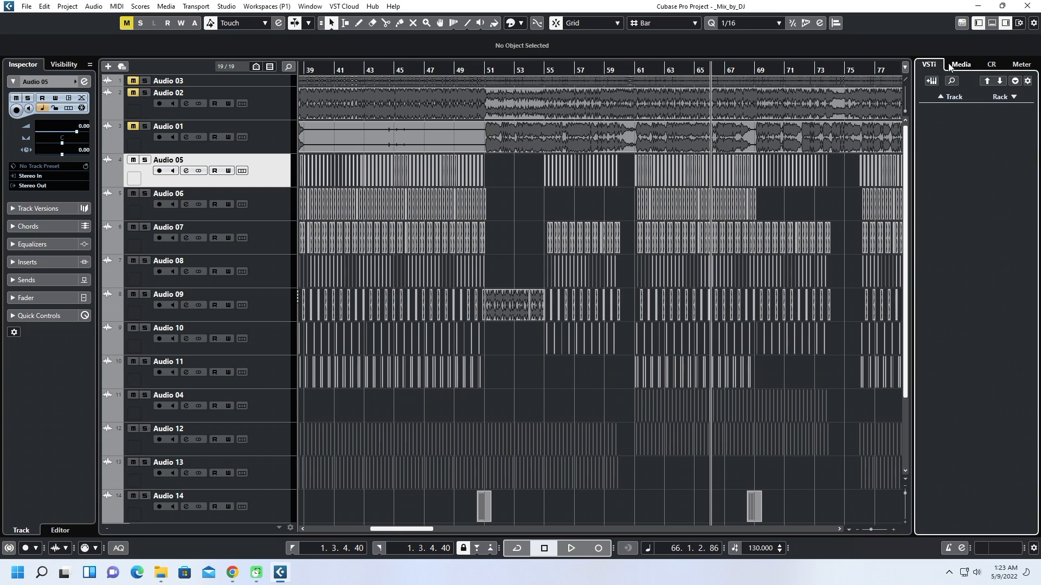
left_click(963, 67)
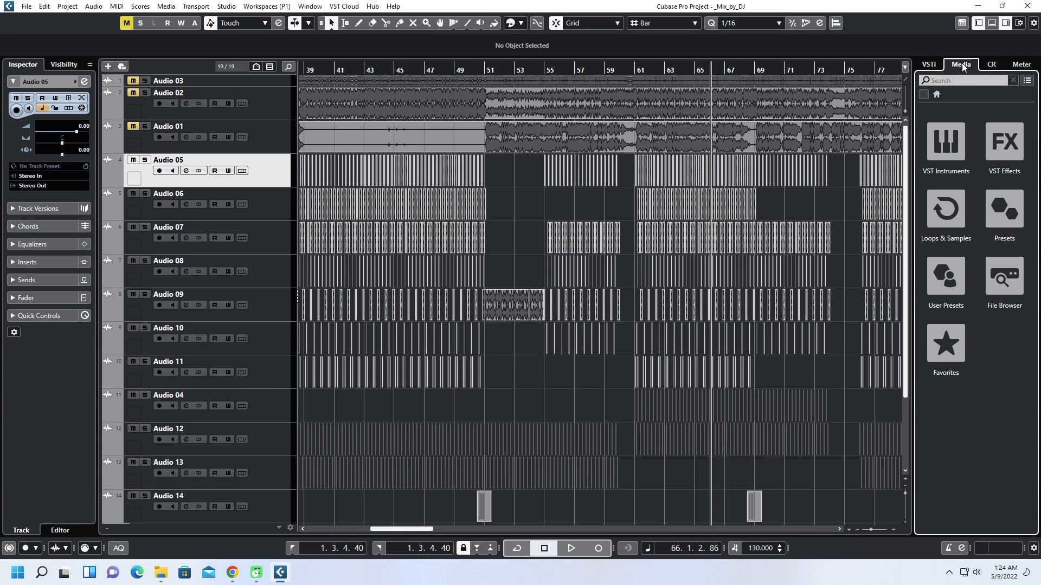
left_click(995, 154)
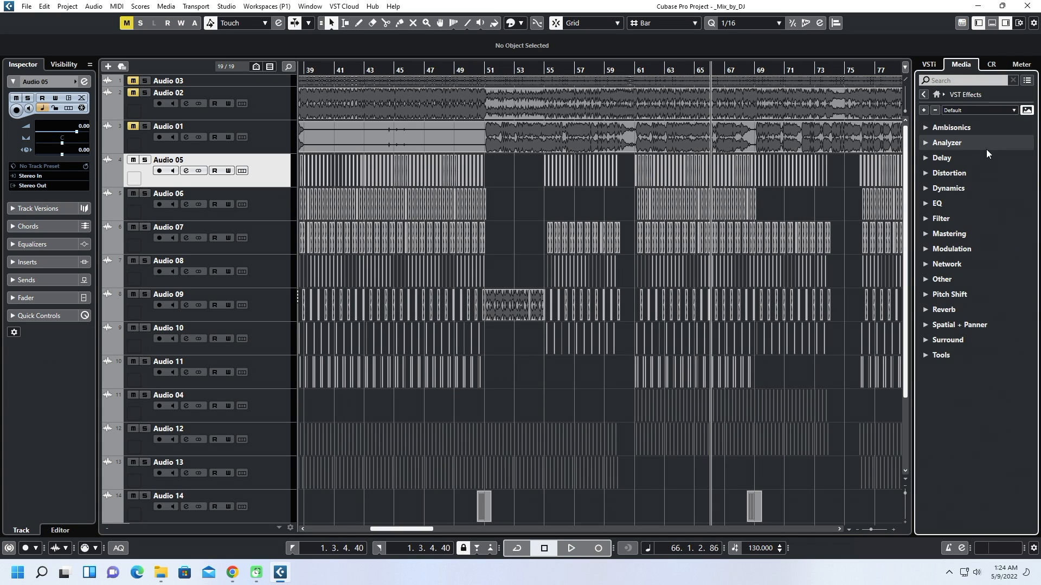
Expand and collapse the Ambisonics, Delay, Dynamics, EQ and Mastering categories of the VST effects to view their plug-ins
left_click(925, 128)
left_click(926, 128)
left_click(926, 158)
left_click(926, 157)
left_click(924, 190)
left_click(924, 191)
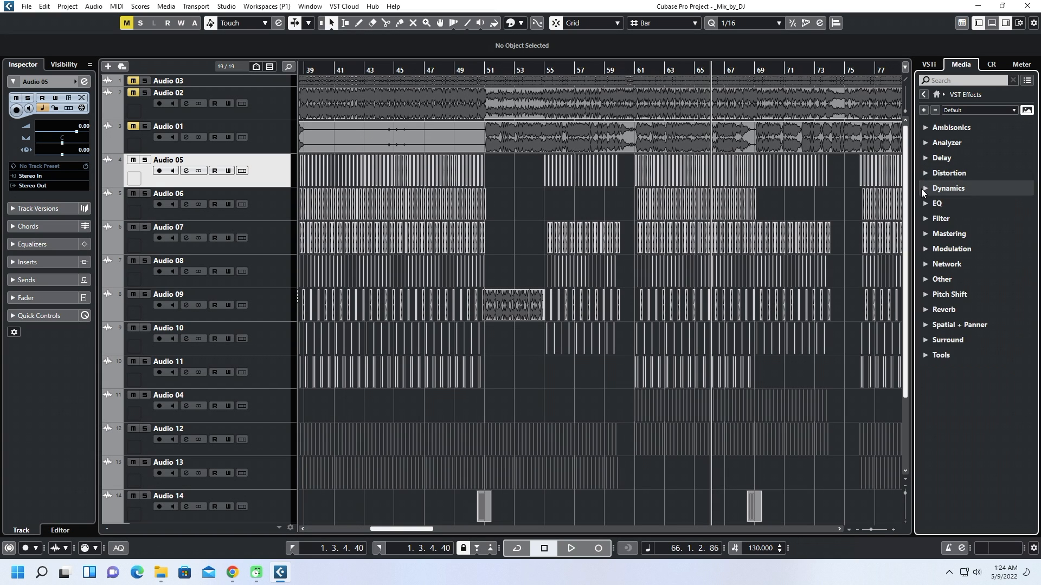
left_click(925, 204)
left_click(925, 204)
left_click(926, 234)
left_click(926, 235)
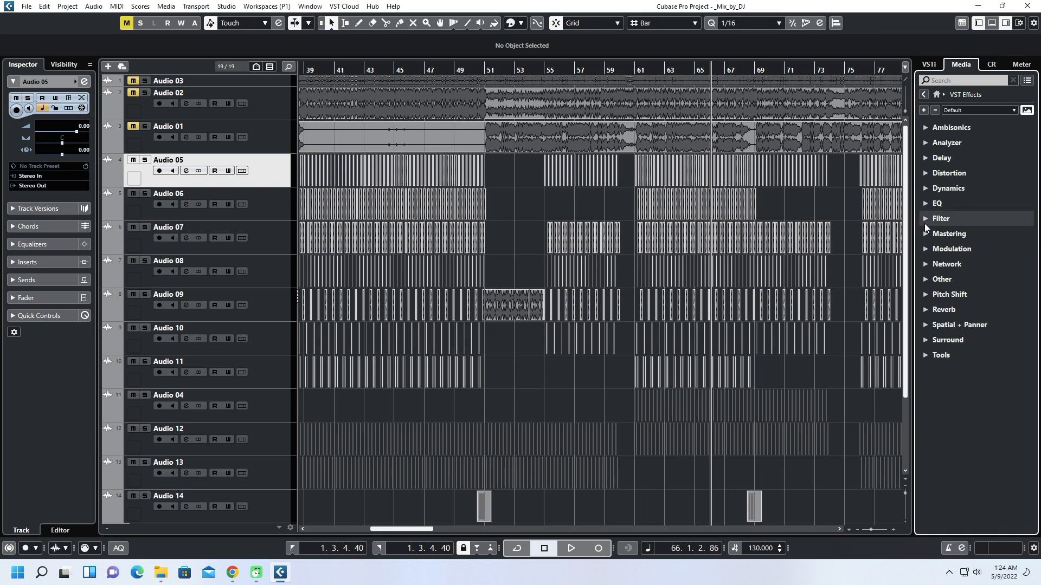
View the VST instruments rack and the Control Room, and return to the master meter
left_click(928, 65)
left_click(991, 64)
left_click(1021, 64)
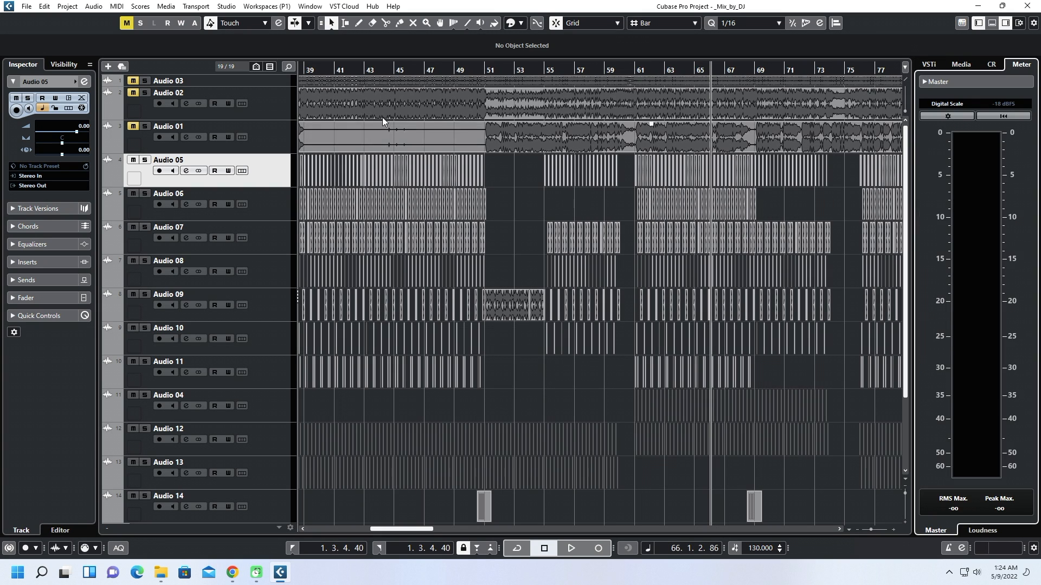
Look through the Studio, VST Cloud, MIDI, Project and Workspaces commands while the project plays
left_click(679, 525)
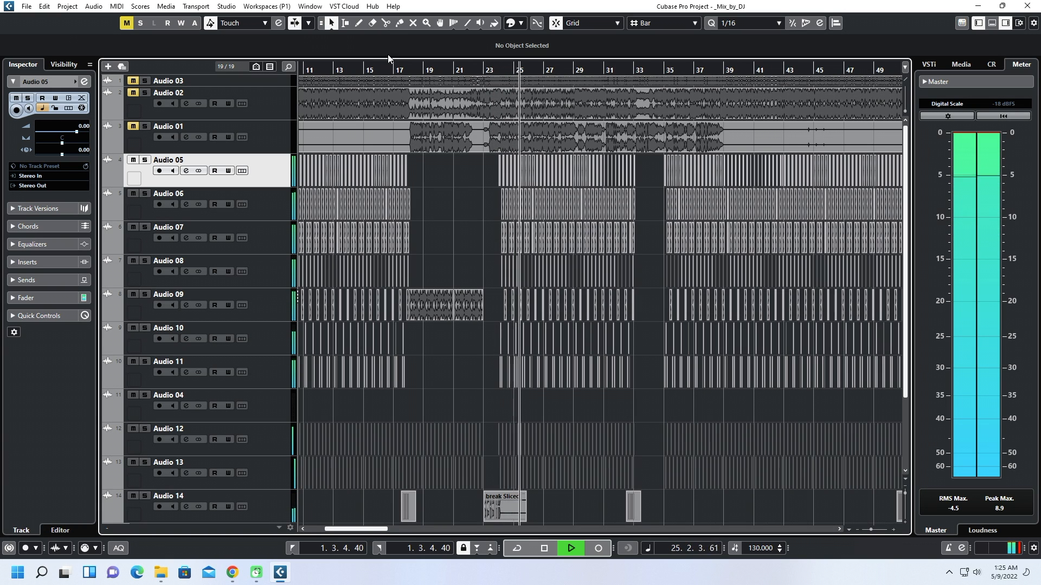
left_click(265, 5)
mouse_move(226, 8)
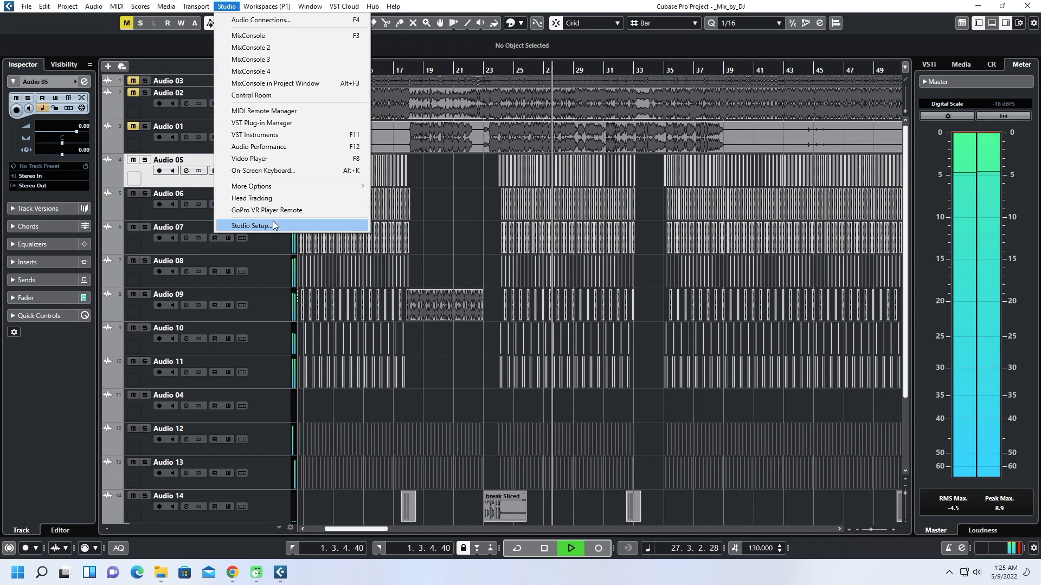
mouse_move(305, 6)
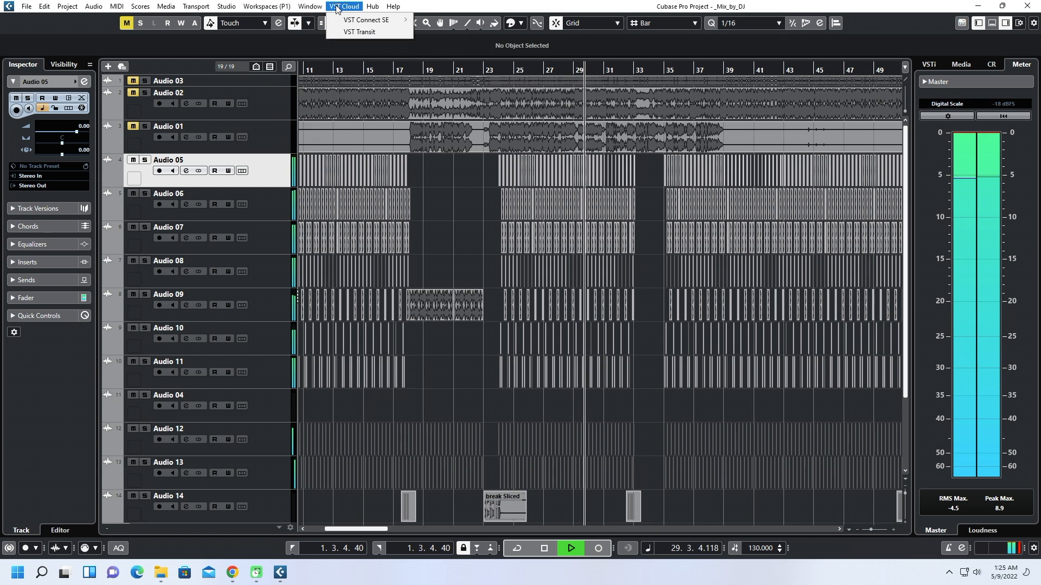
mouse_move(163, 12)
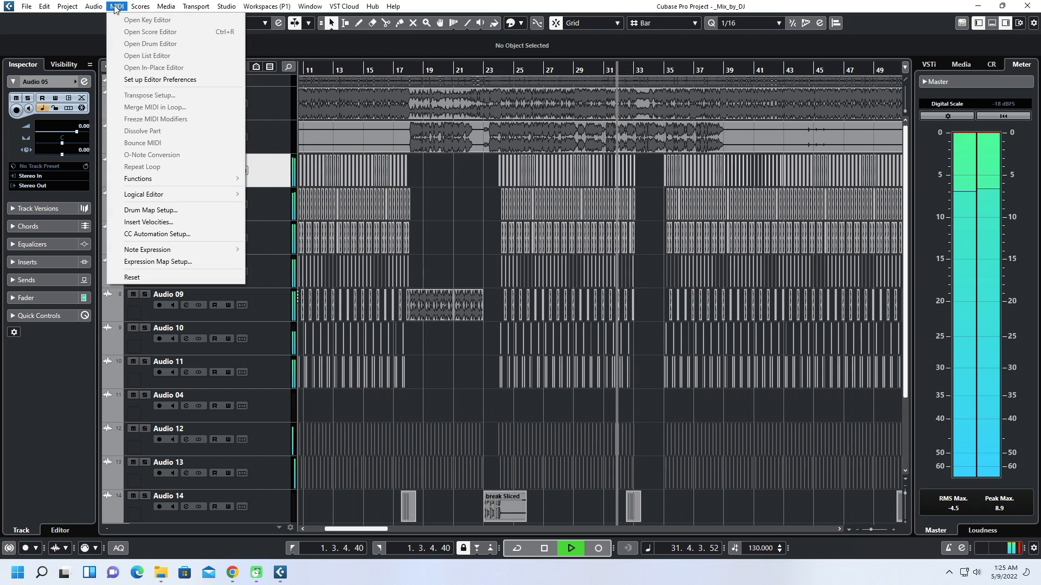
mouse_move(93, 8)
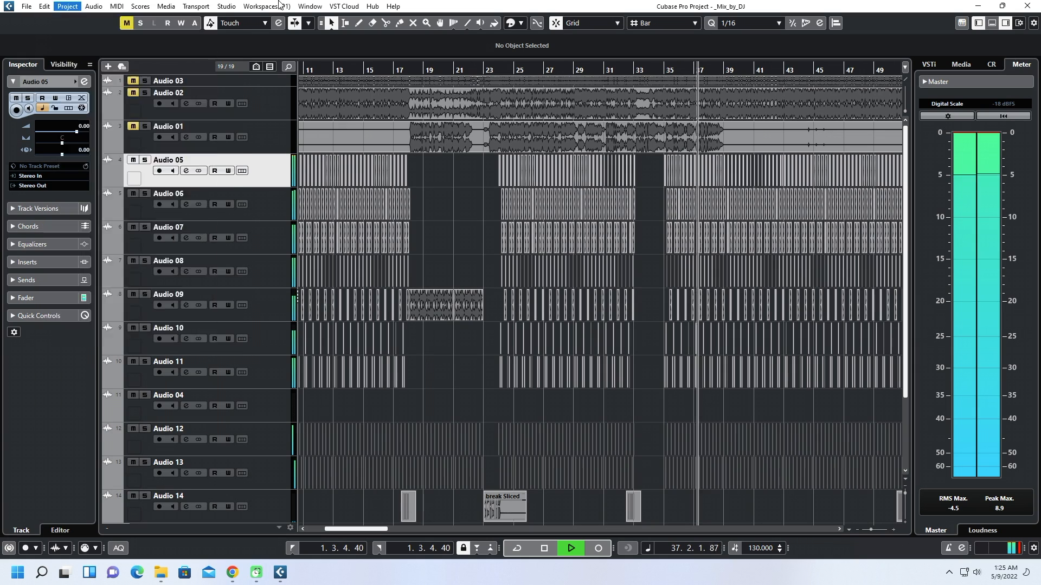
mouse_move(273, 12)
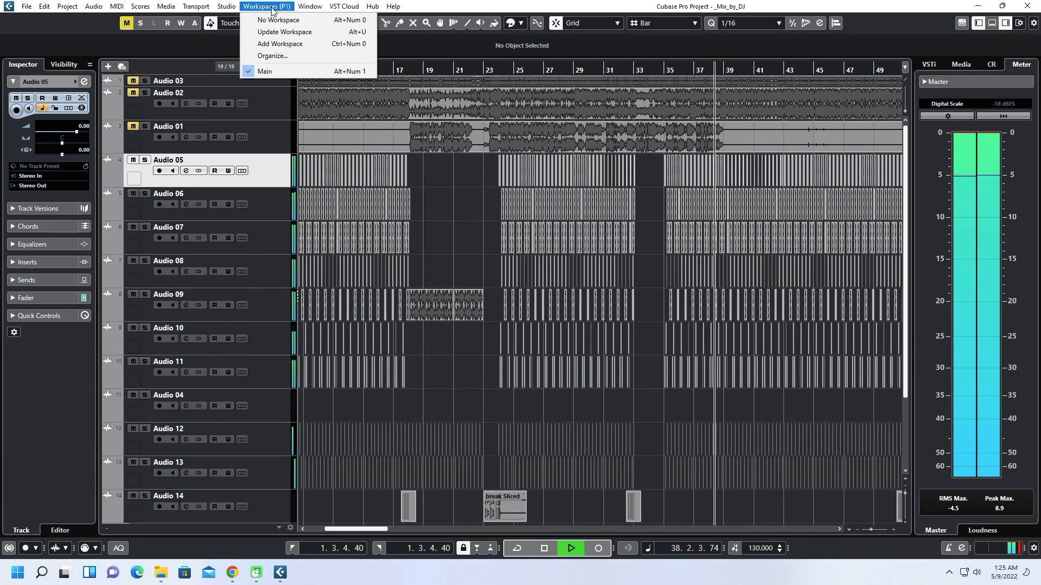
Open the MixConsole, move its window clear of the menu bar, and pause and resume the playback
mouse_move(224, 8)
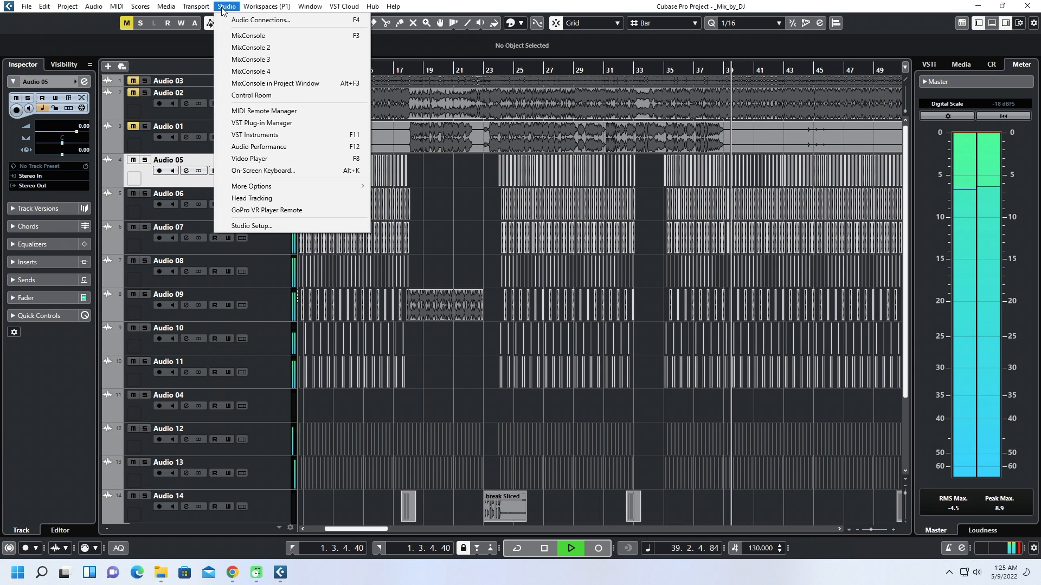
left_click(248, 35)
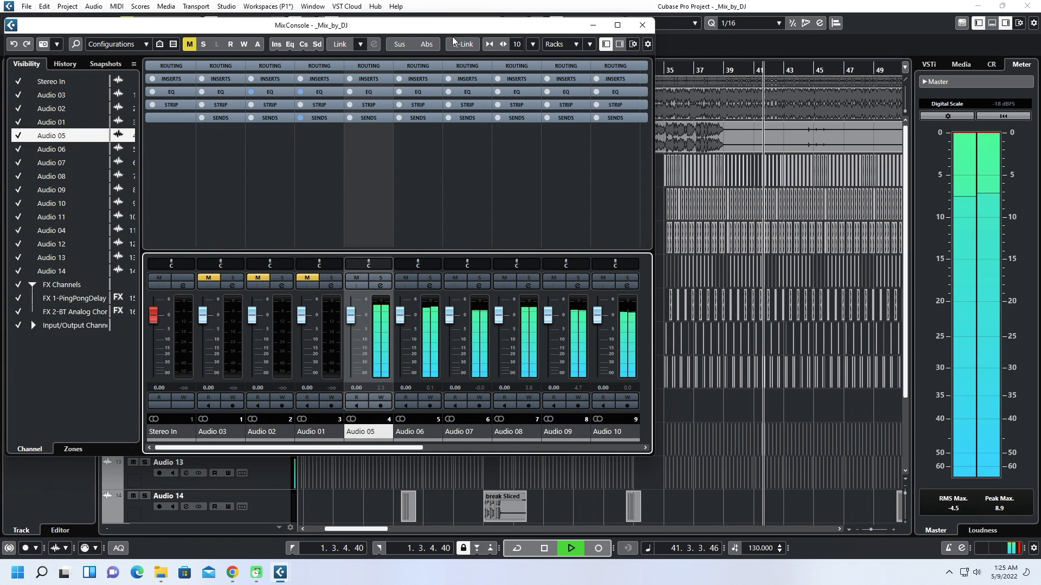
left_click_drag(459, 29, 523, 47)
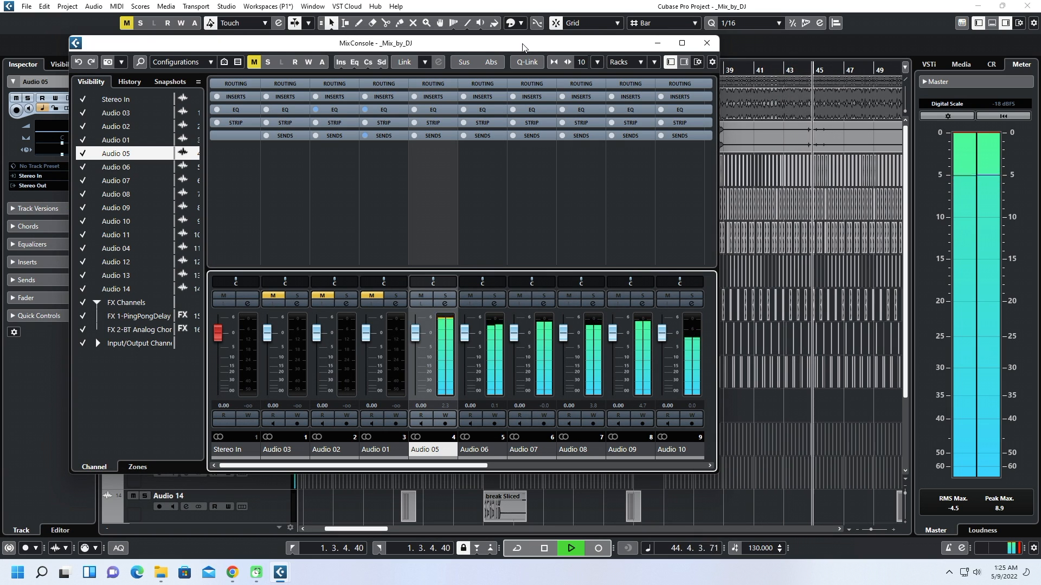
key("space")
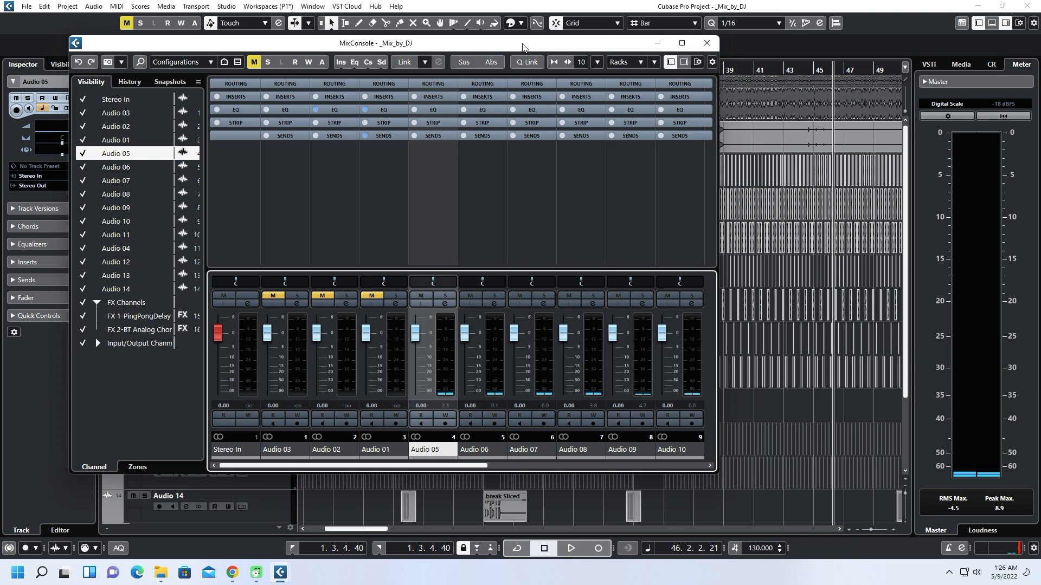
key("space")
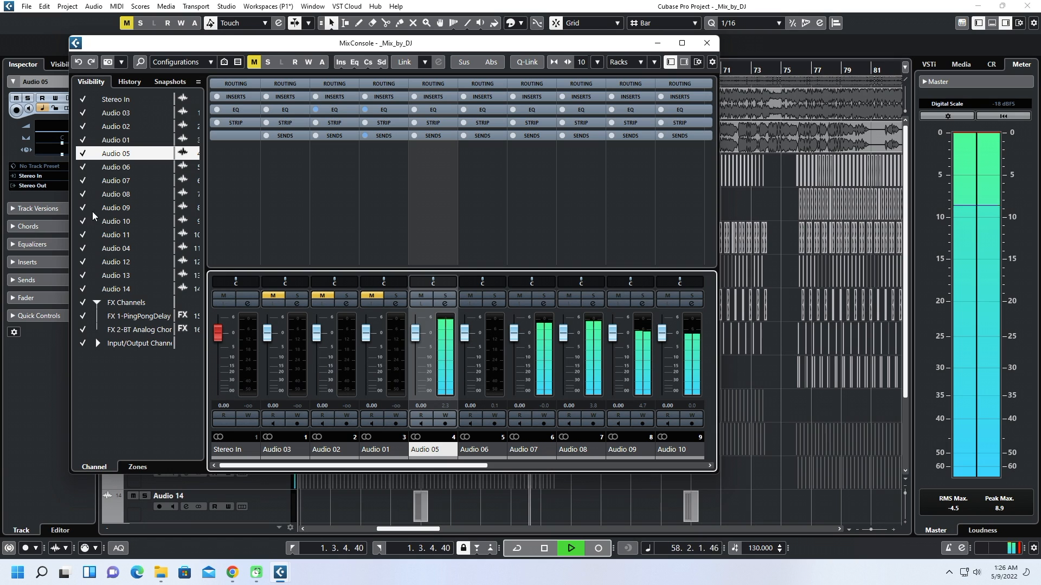
Select the Audio 08, Audio 02, Audio 03 and Audio 11 channels in turn in the MixConsole, and close it
left_click(110, 195)
left_click(117, 130)
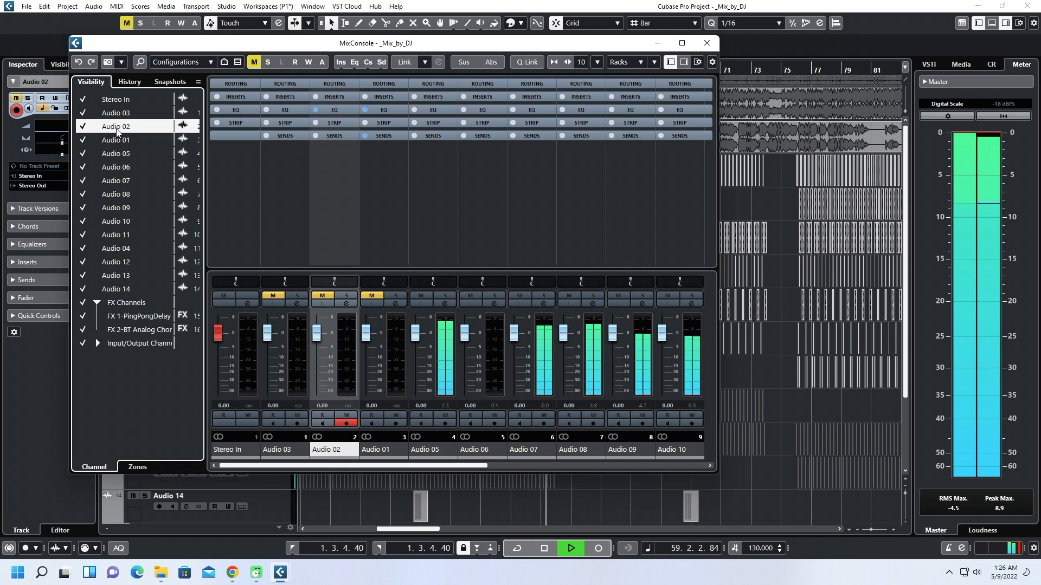
left_click(117, 114)
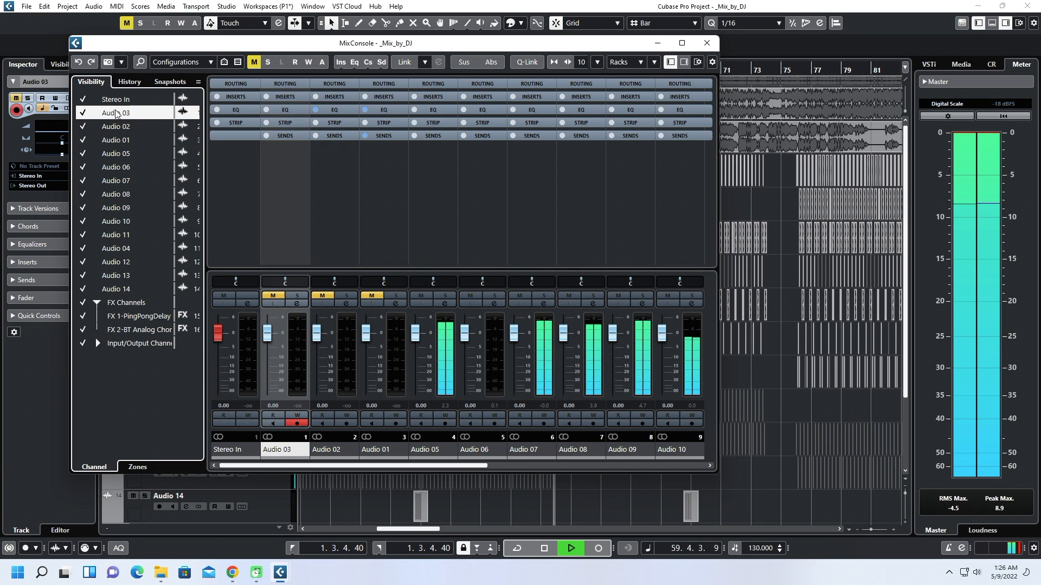
left_click(126, 235)
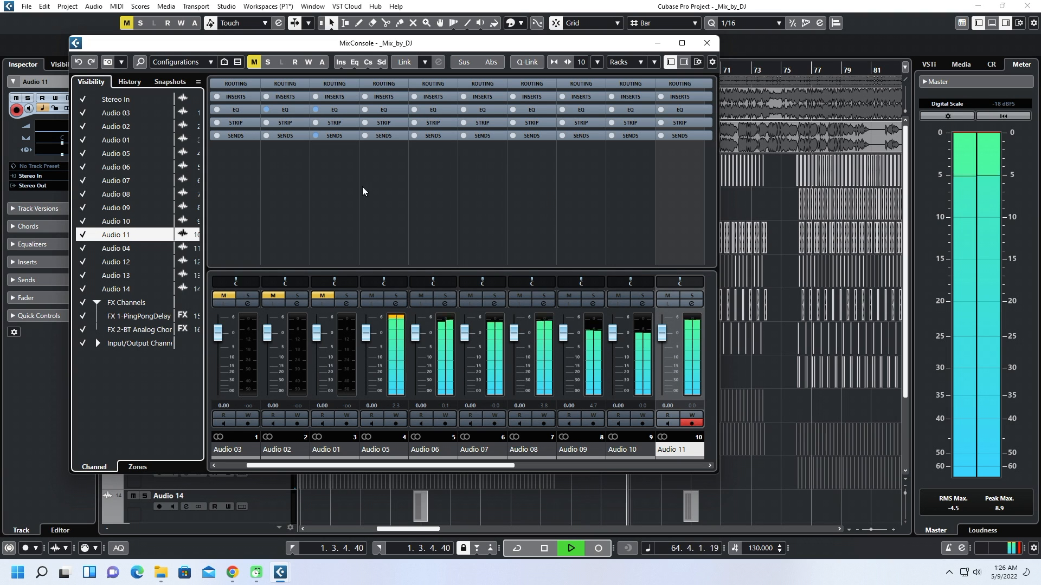
left_click(706, 43)
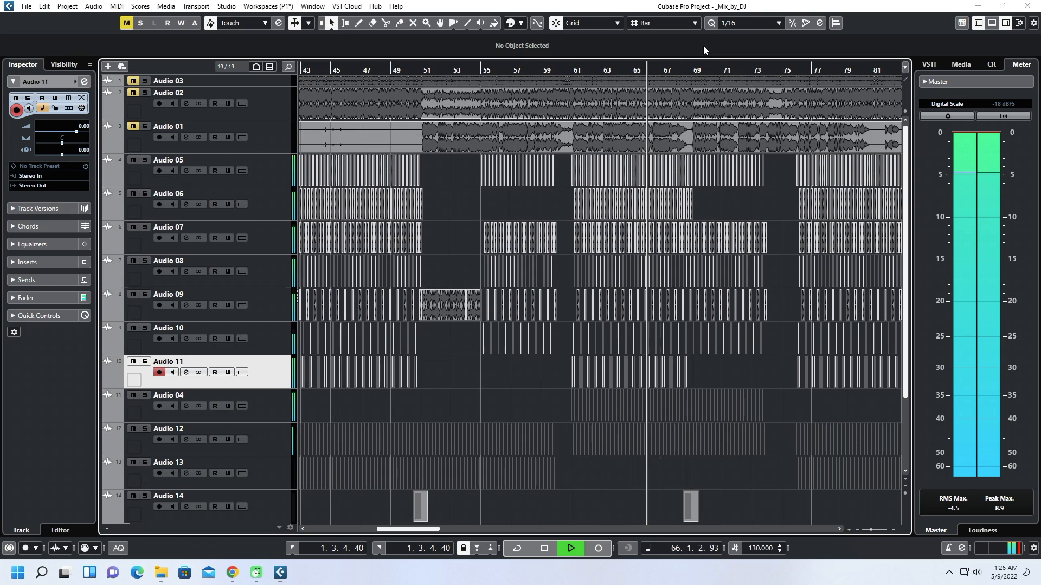
Open MixConsole 2 to view its channels and close it again
left_click(227, 6)
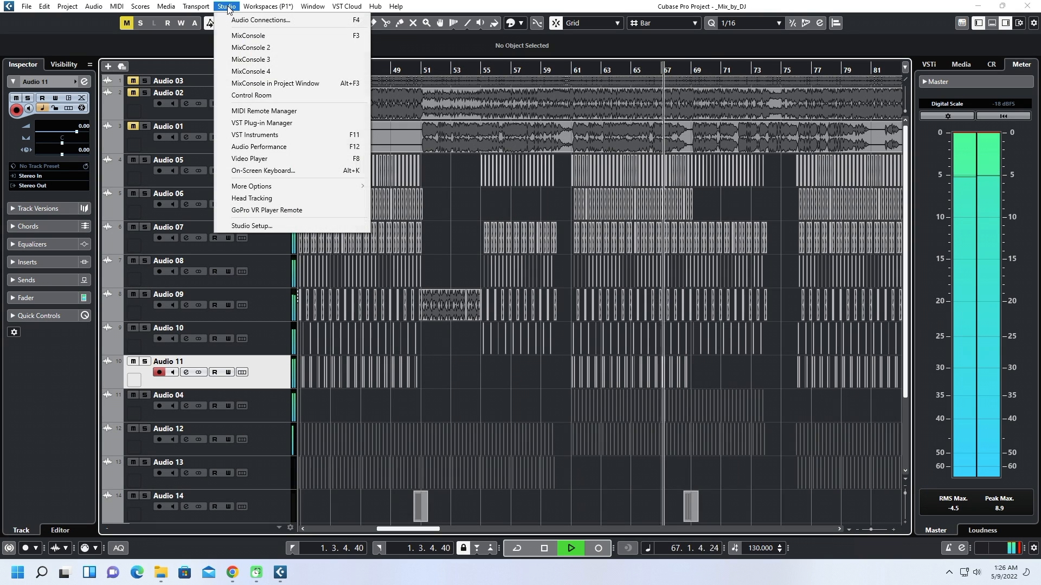
left_click(248, 47)
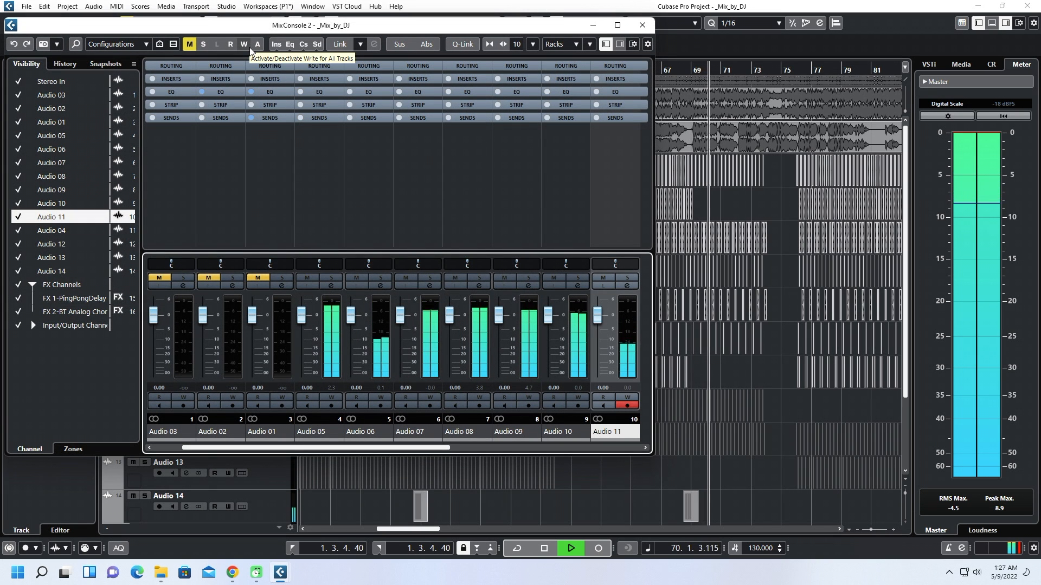
left_click(642, 25)
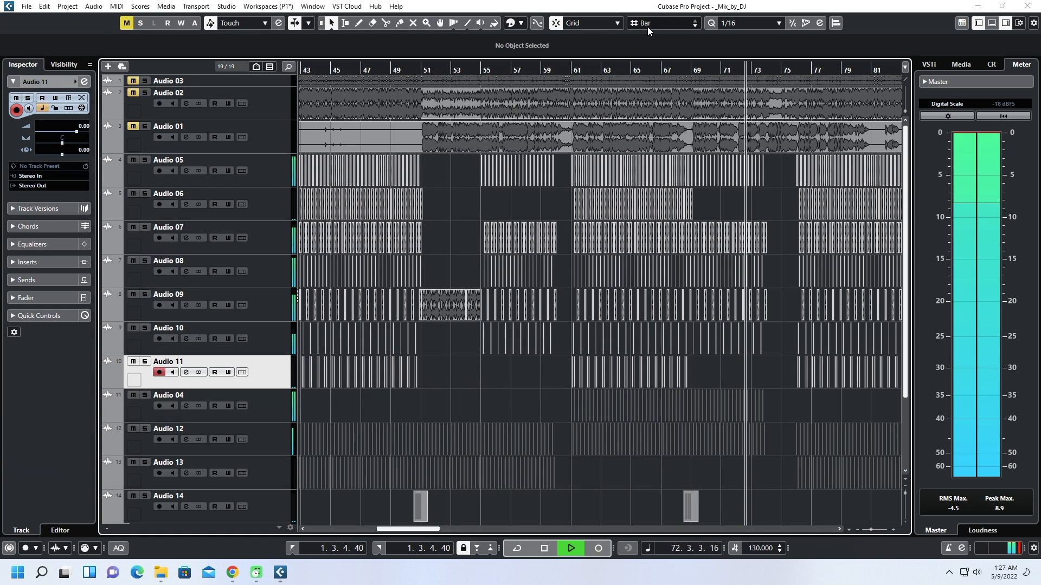
Unmute the Audio 03, Audio 02 and Audio 01 tracks
left_click(133, 83)
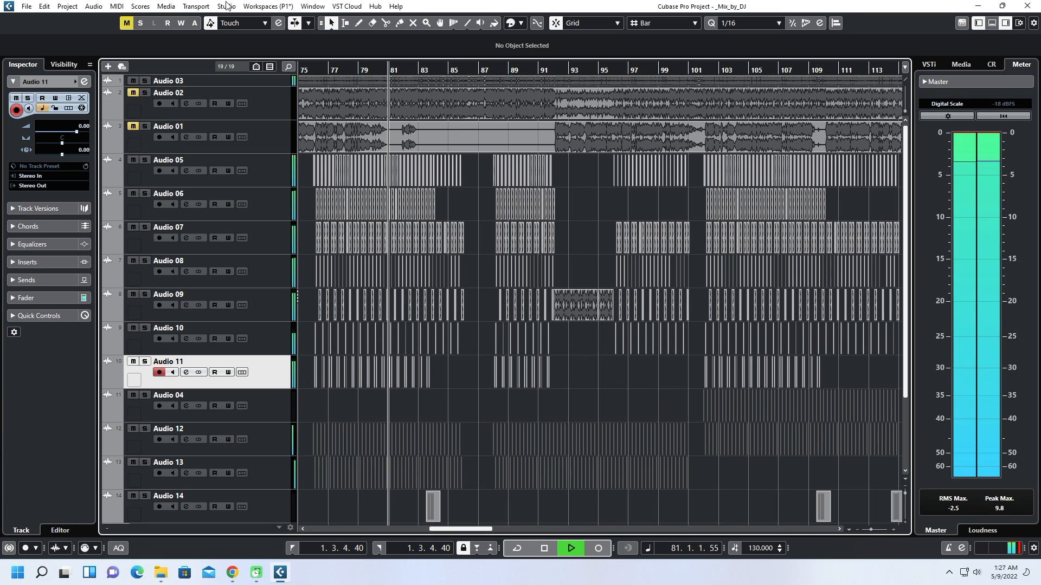
left_click(133, 92)
left_click(132, 126)
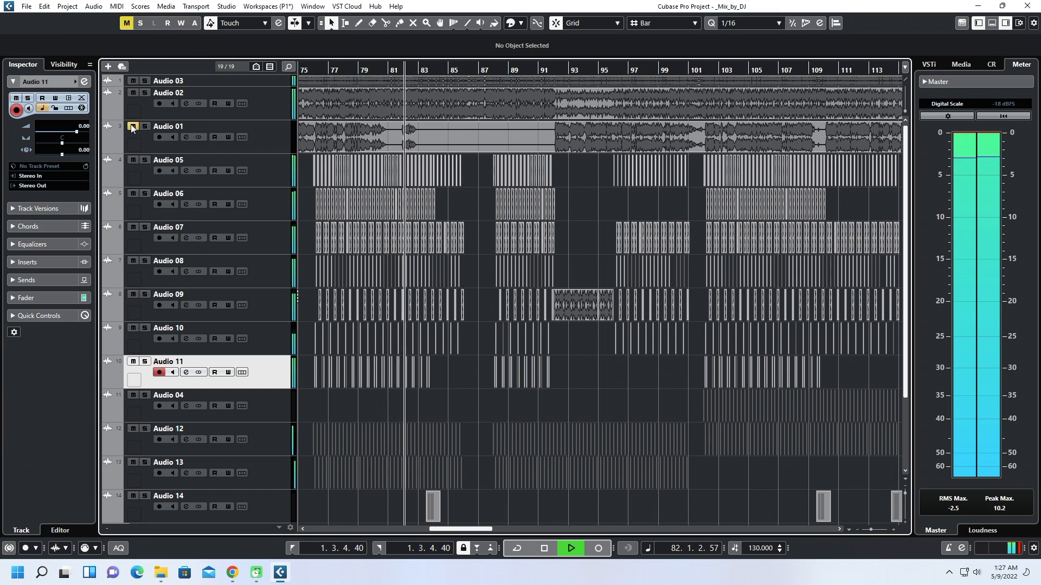
Bring up the first MixConsole again to view the unmuted mix, and stop the playback
left_click(226, 6)
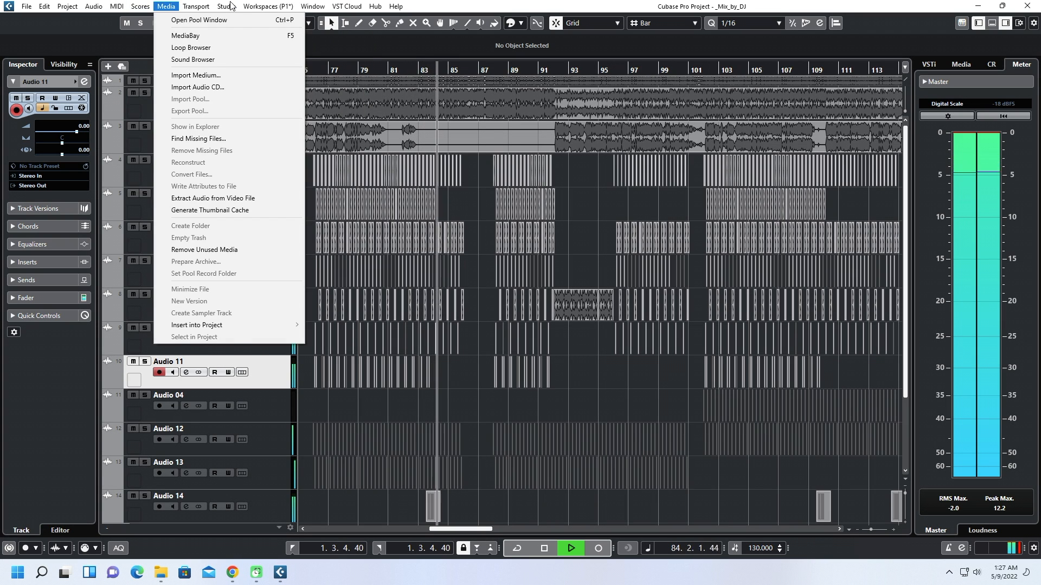
mouse_move(221, 5)
left_click(243, 37)
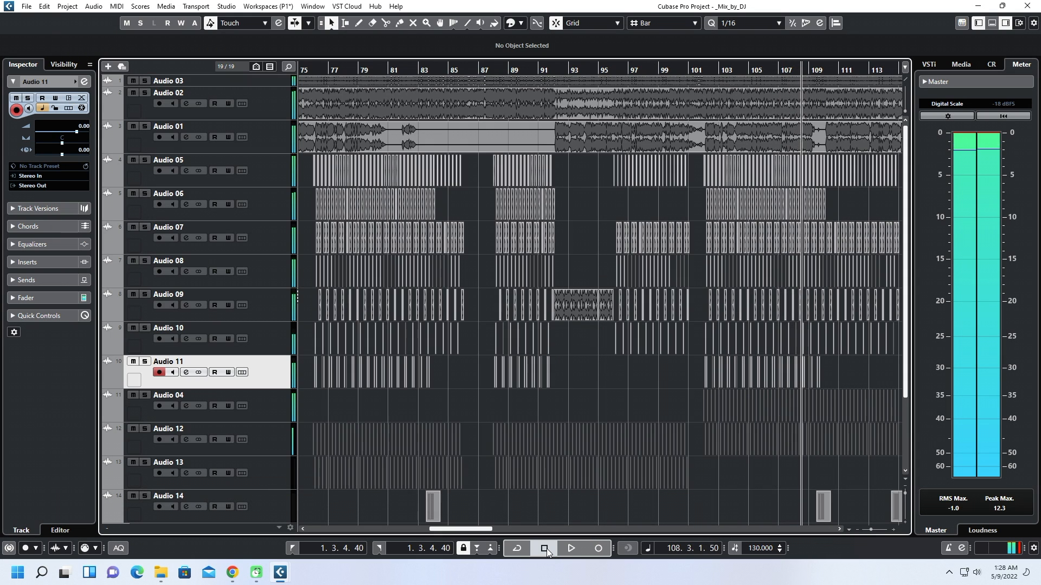
left_click(547, 549)
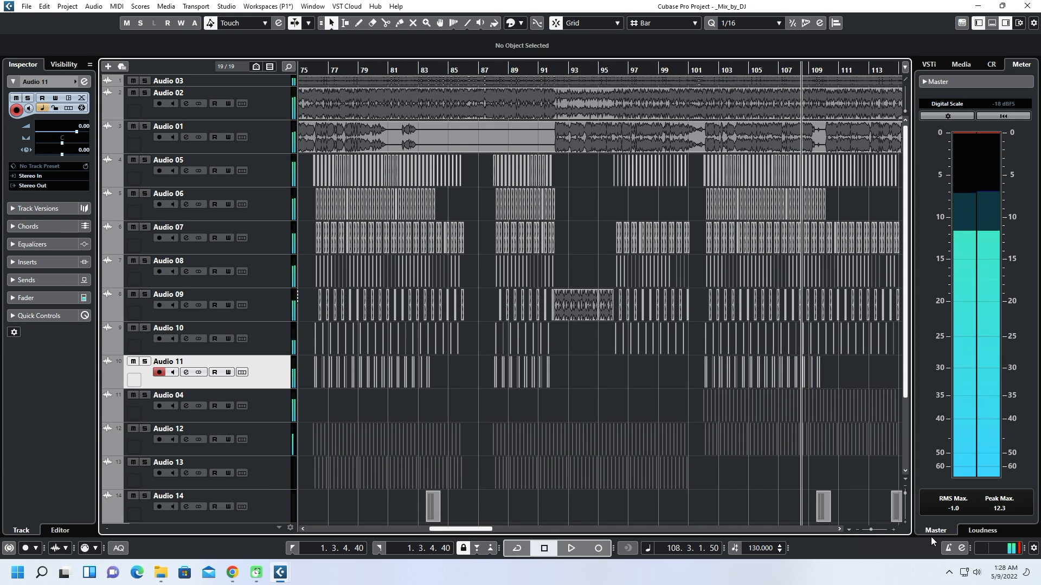